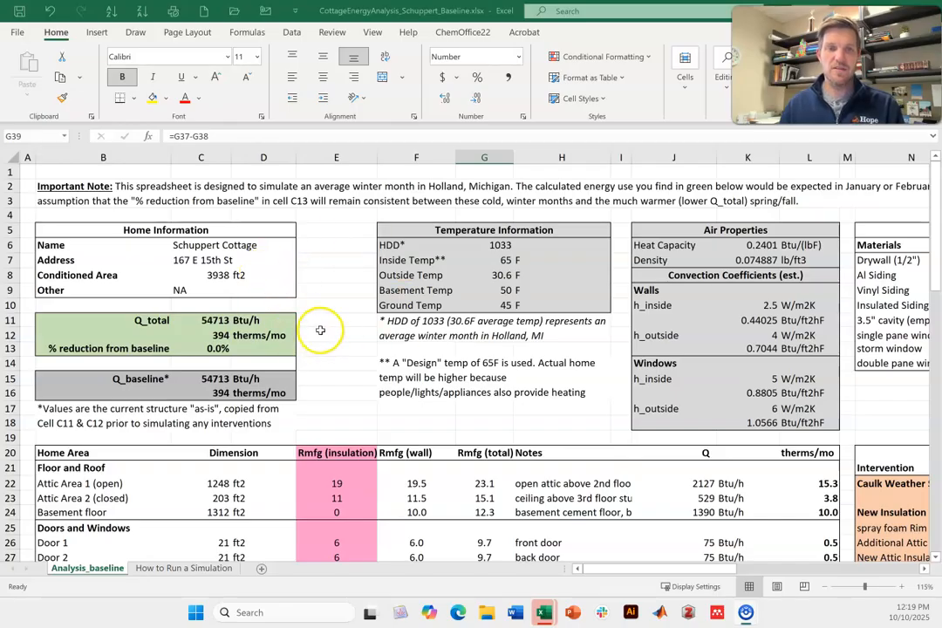
Save a copy of the workbook as CottageEnergyAnalysis_Schuppert_JAC_1010.xlsx in the Lab7_CottageEnergyAnalysis-Part2 folder.
{"action": "left_click", "coordinate": [17, 32]}
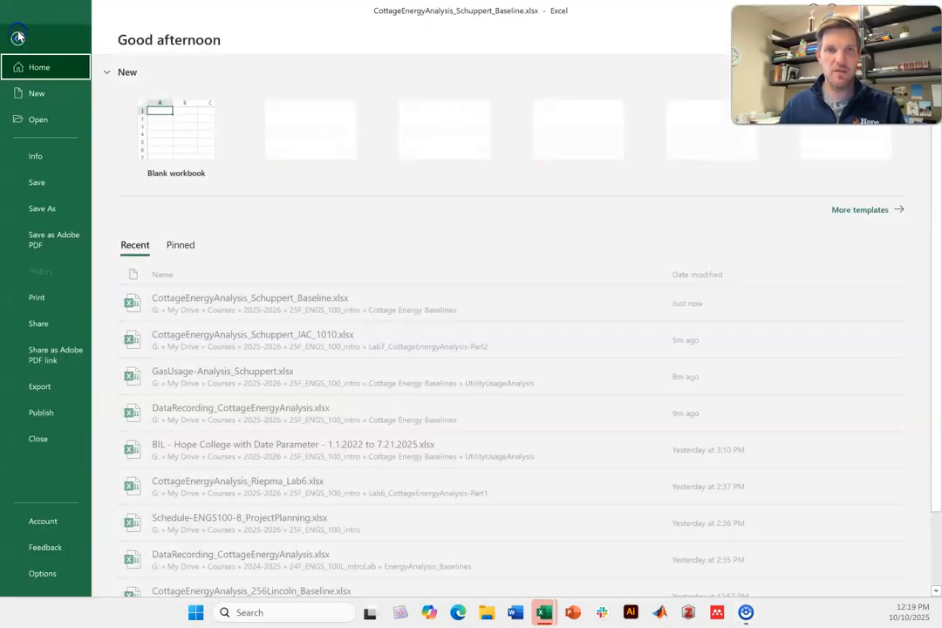
{"action": "left_click", "coordinate": [45, 208]}
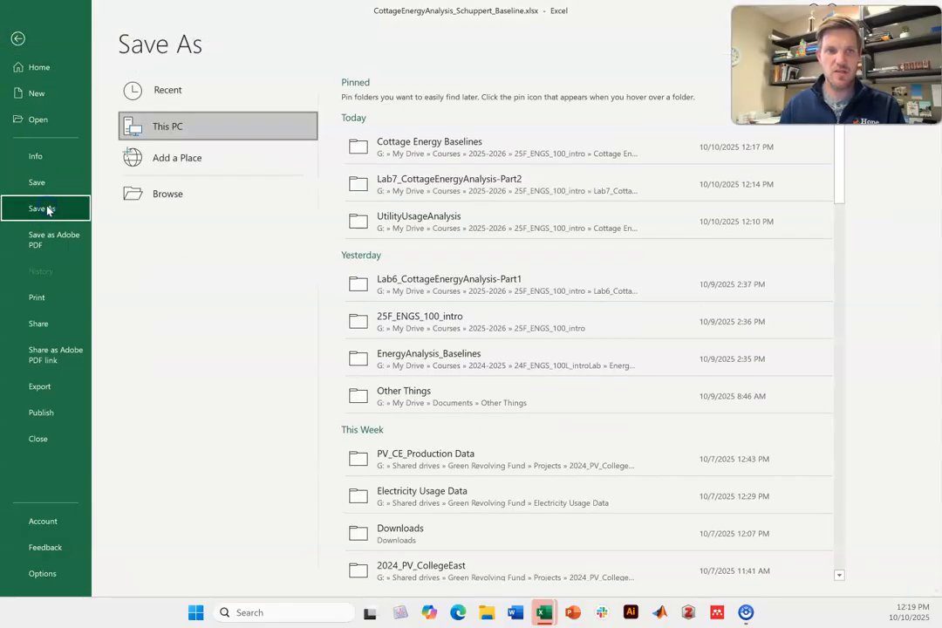
{"action": "left_click", "coordinate": [413, 186]}
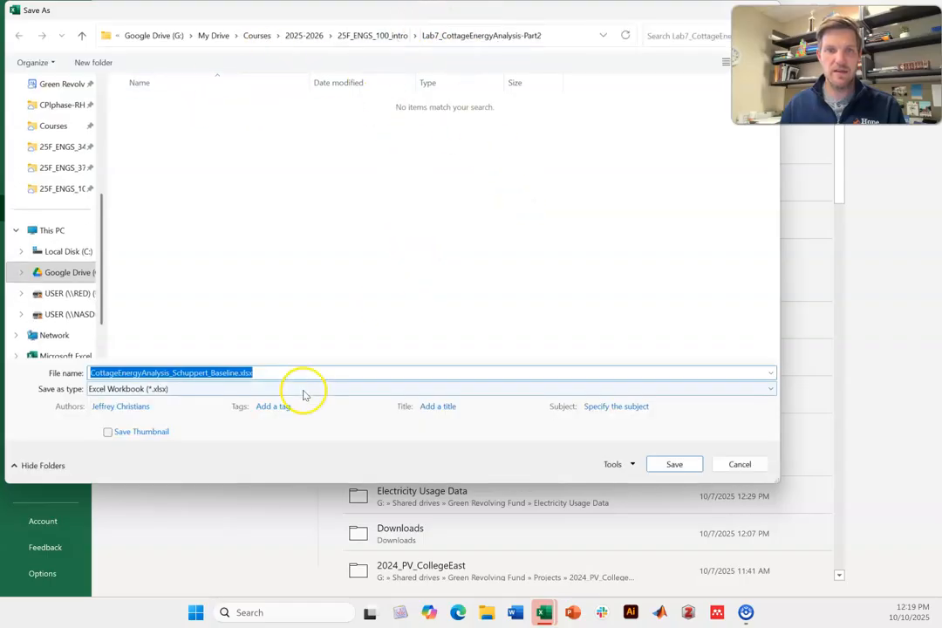
{"action": "left_click", "coordinate": [211, 373]}
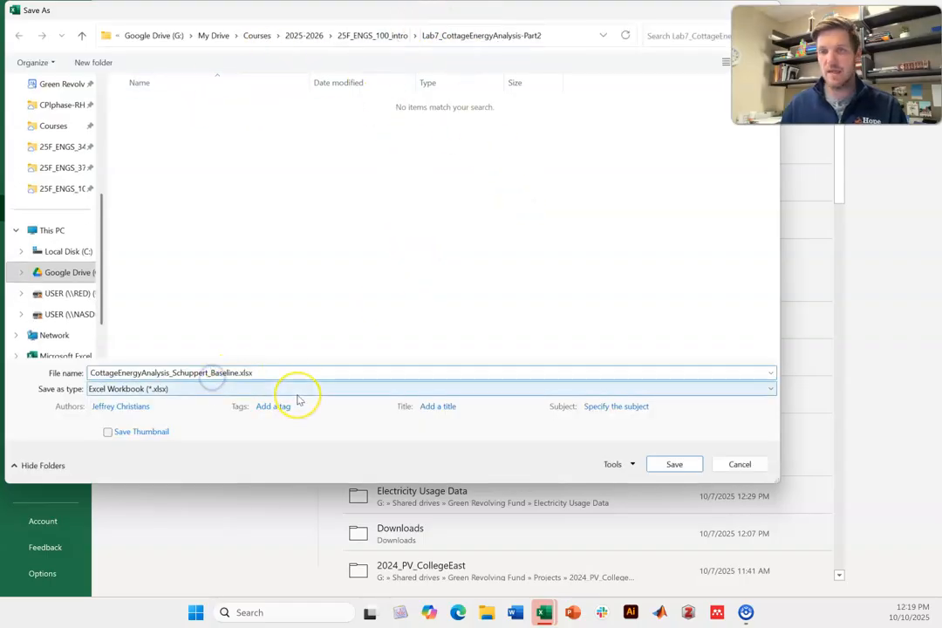
{"action": "key", "text": "Delete"}
{"action": "key", "text": "Delete"}
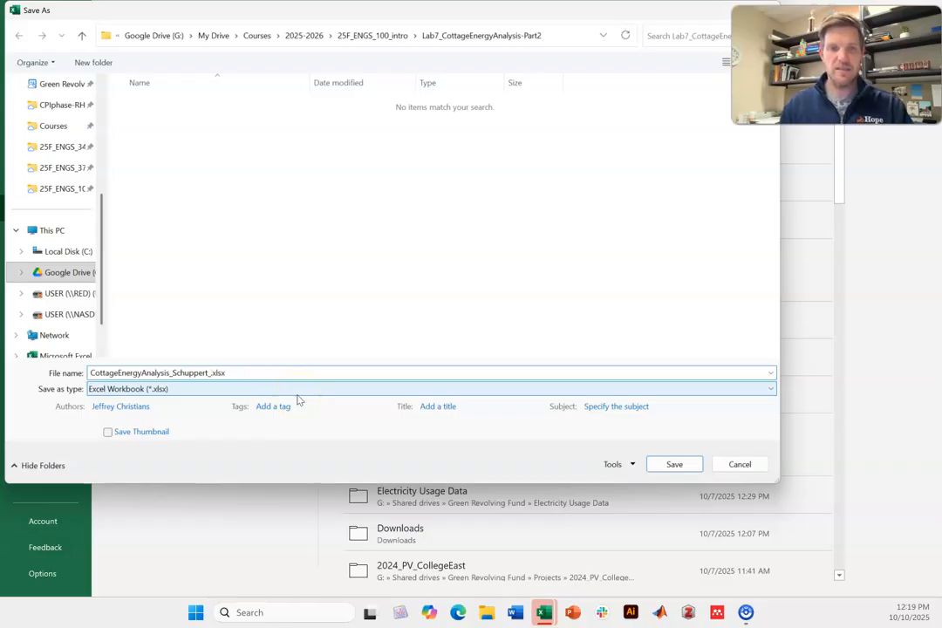
{"action": "type", "text": "Lab7_Q0"}
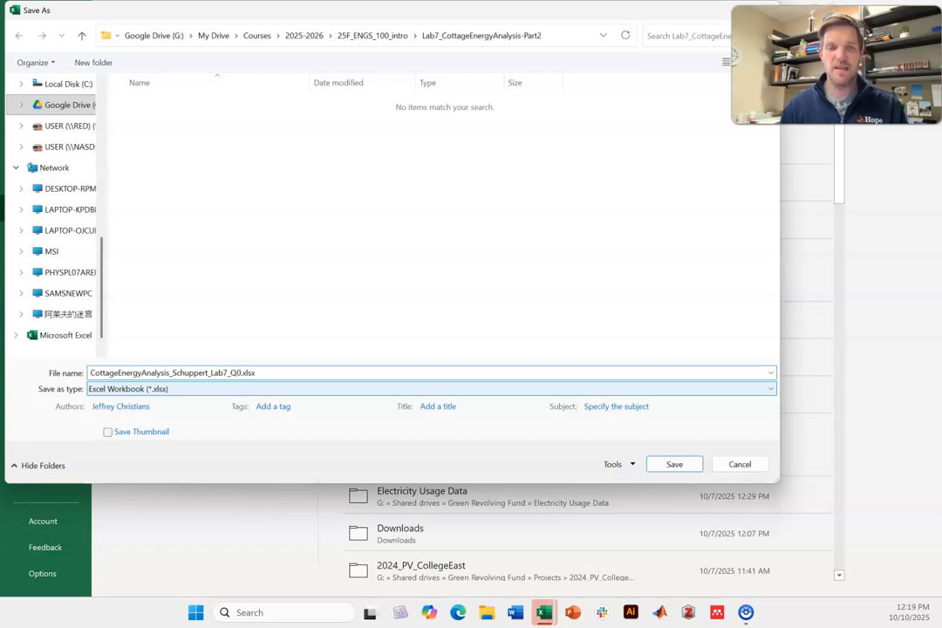
{"action": "key", "text": "BackSpace"}
{"action": "key", "text": "BackSpace"}
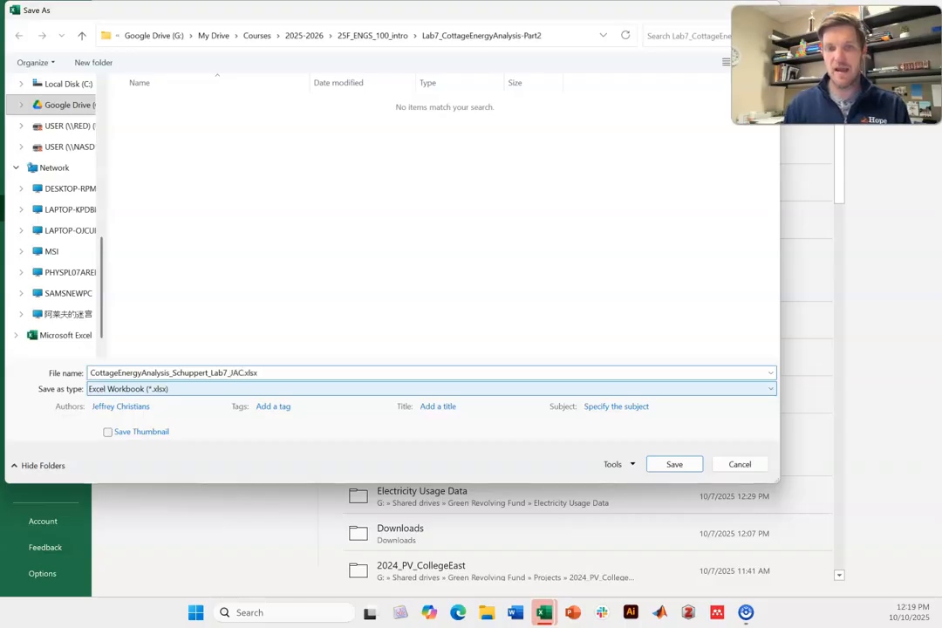
{"action": "key", "text": "BackSpace"}
{"action": "key", "text": "BackSpace"}
{"action": "key", "text": "BackSpace"}
{"action": "type", "text": "JA"}
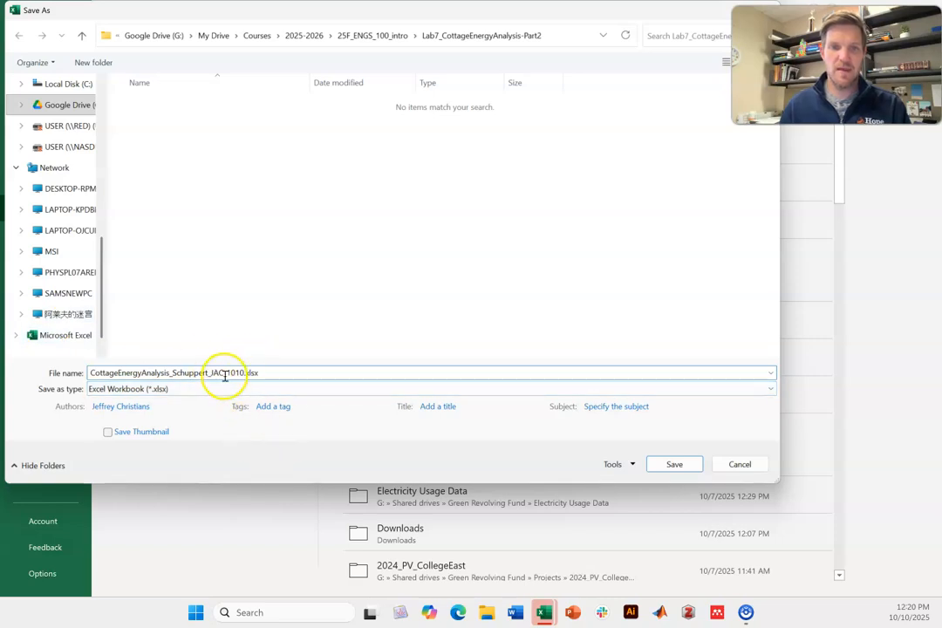
{"action": "left_click", "coordinate": [681, 468]}
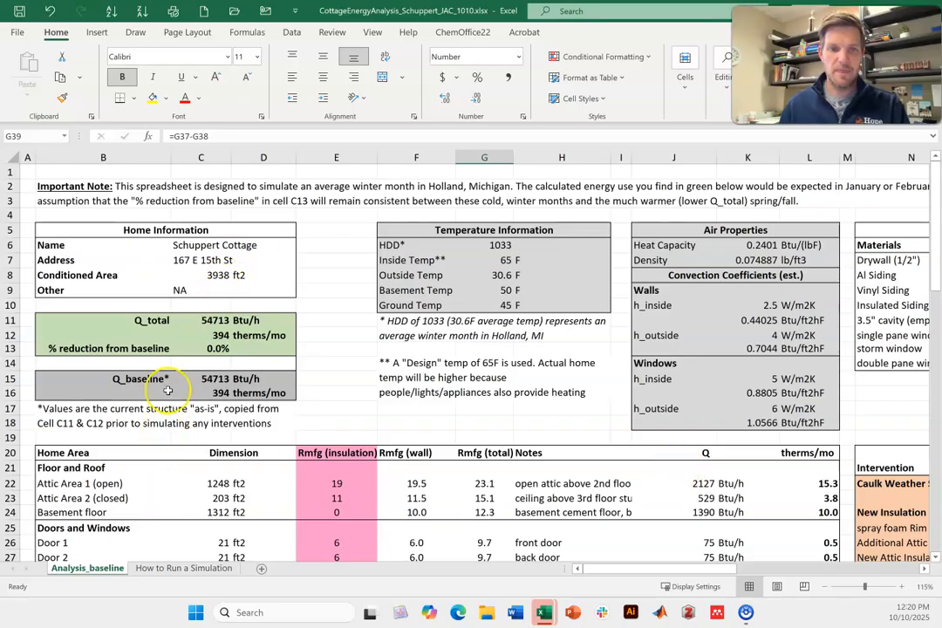
Duplicate the Analysis_baseline sheet within this workbook, placing the copy in front of the original.
{"action": "right_click", "coordinate": [98, 572]}
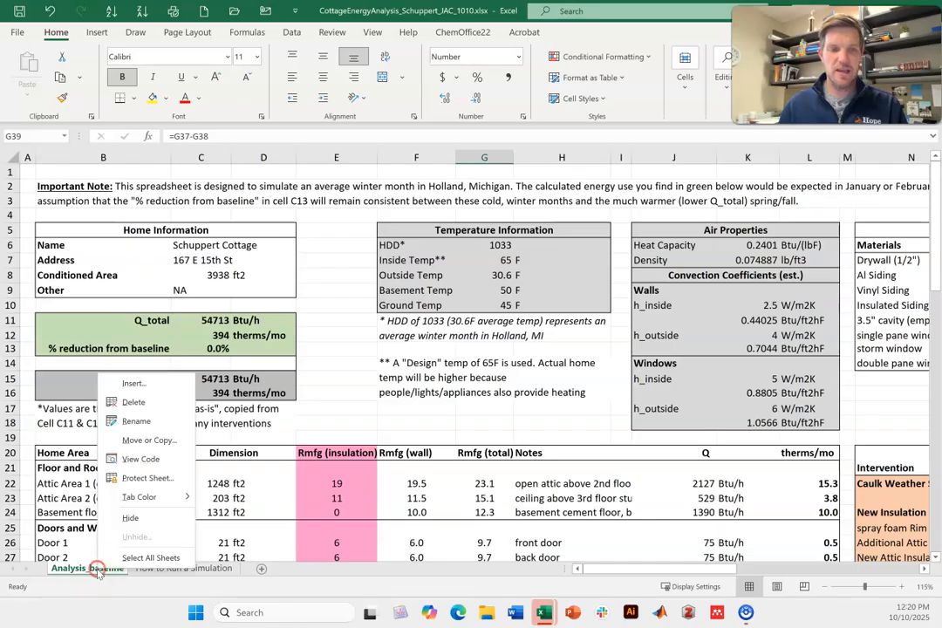
{"action": "left_click", "coordinate": [162, 443]}
{"action": "left_click", "coordinate": [127, 557]}
{"action": "left_click", "coordinate": [220, 578]}
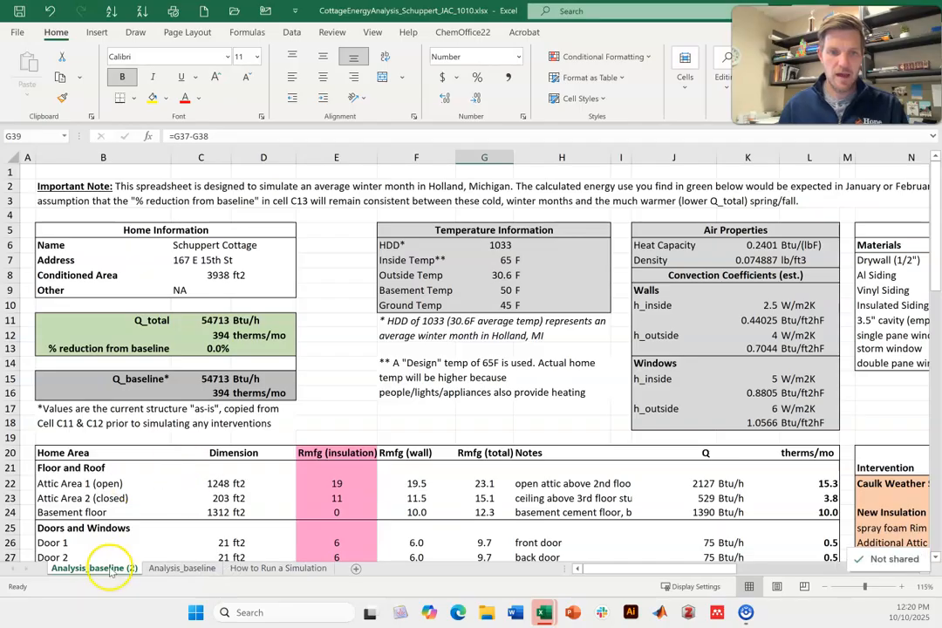
Rename the duplicated Analysis_baseline sheet as Case1.
{"action": "right_click", "coordinate": [110, 571]}
{"action": "left_click", "coordinate": [154, 427]}
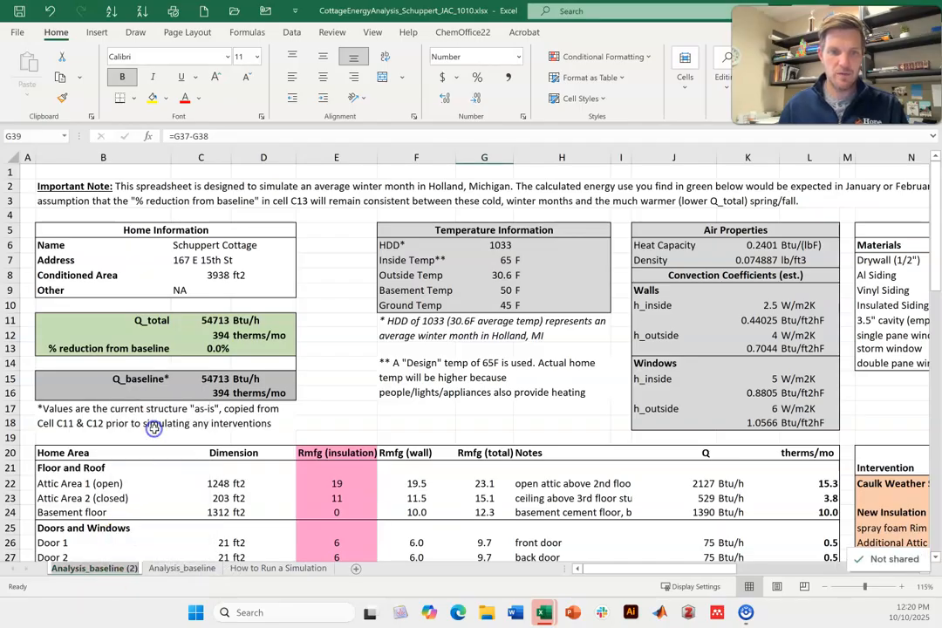
{"action": "type", "text": "Case"}
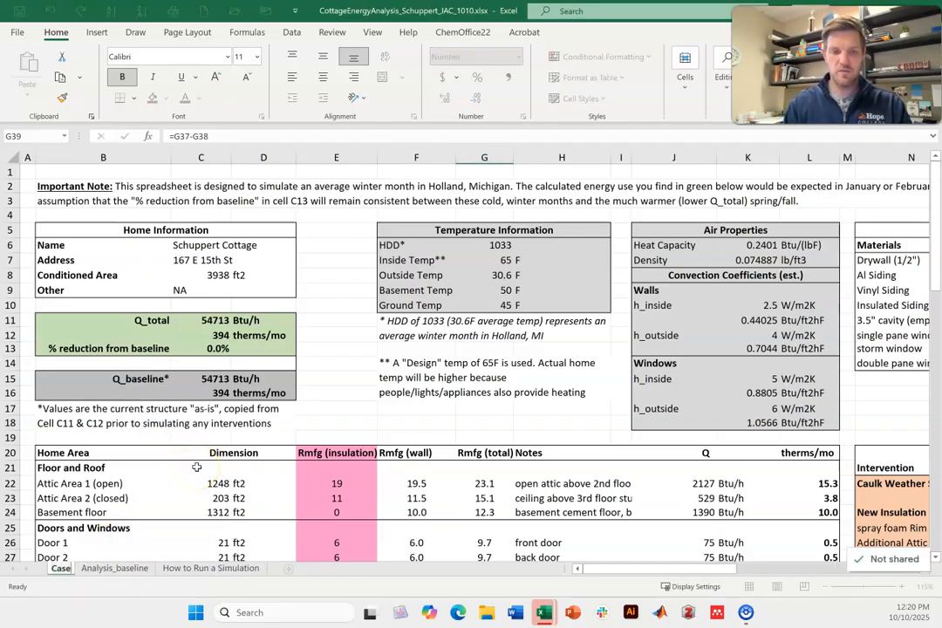
{"action": "type", "text": "0"}
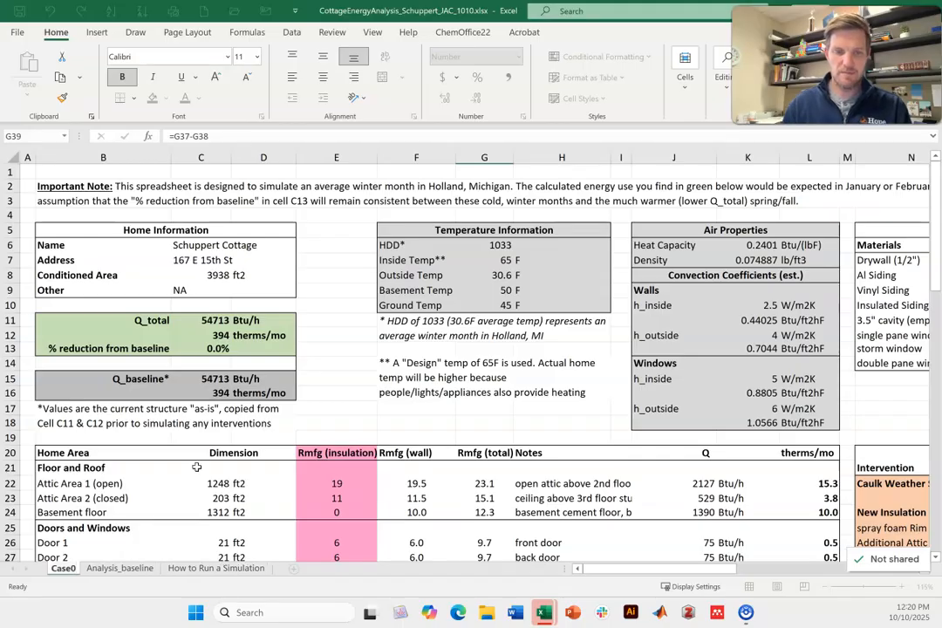
{"action": "left_click", "coordinate": [334, 409]}
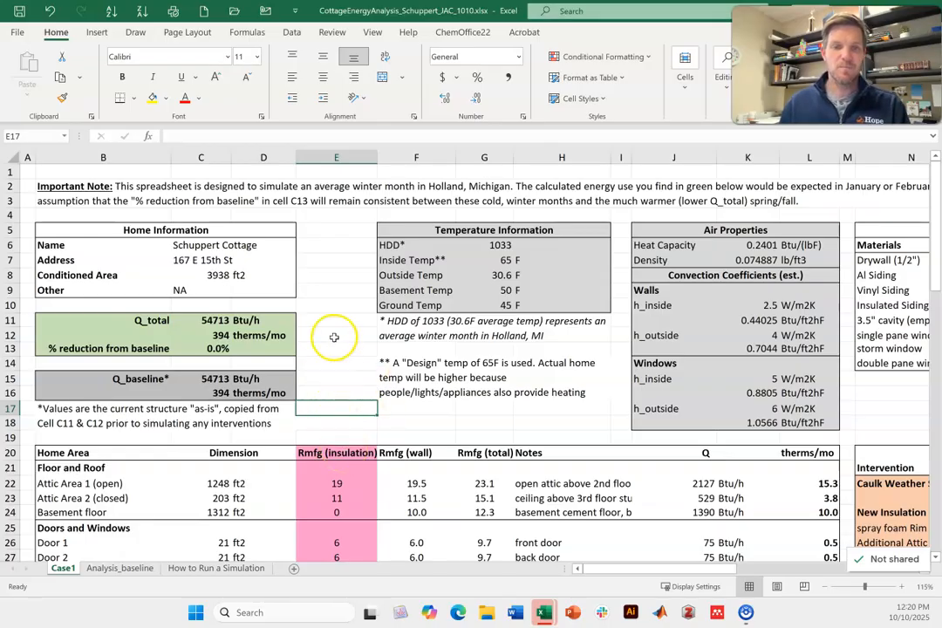
Link Total Reductions in cell G38 of Case1 to the Caulk Weather Sealing ACHnat reduction with the formula =Q22.
{"action": "scroll", "coordinate": [335, 338], "scroll_direction": "down", "scroll_amount": 2}
{"action": "scroll", "coordinate": [335, 338], "scroll_direction": "down", "scroll_amount": 1}
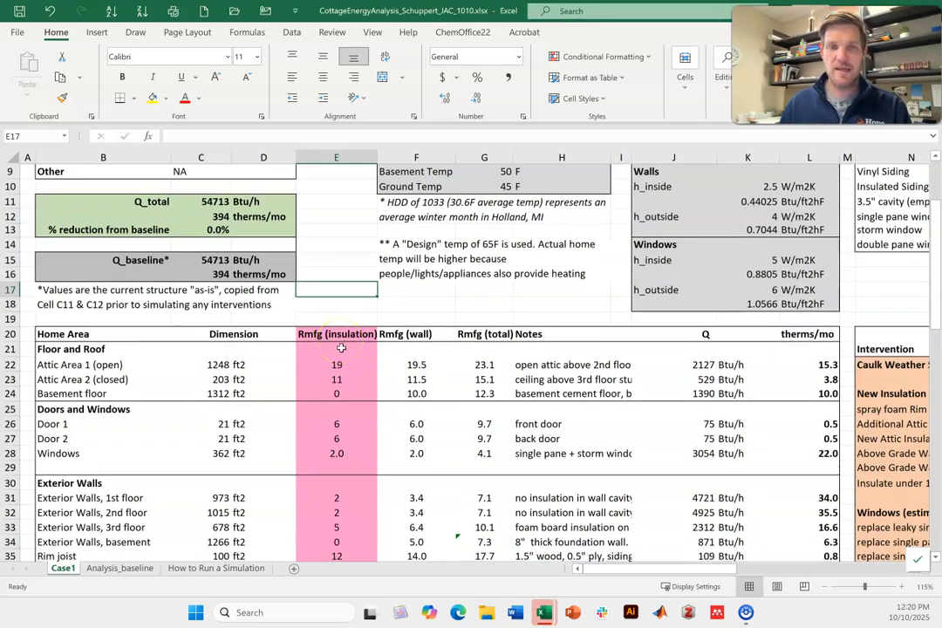
{"action": "scroll", "coordinate": [340, 348], "scroll_direction": "down", "scroll_amount": 3}
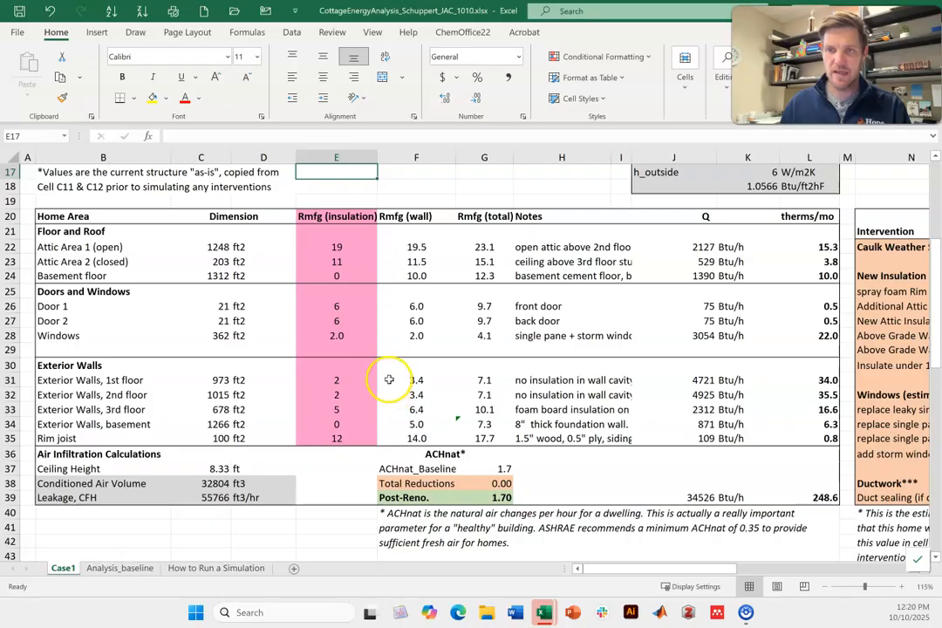
{"action": "scroll", "coordinate": [386, 381], "scroll_direction": "right", "scroll_amount": 4}
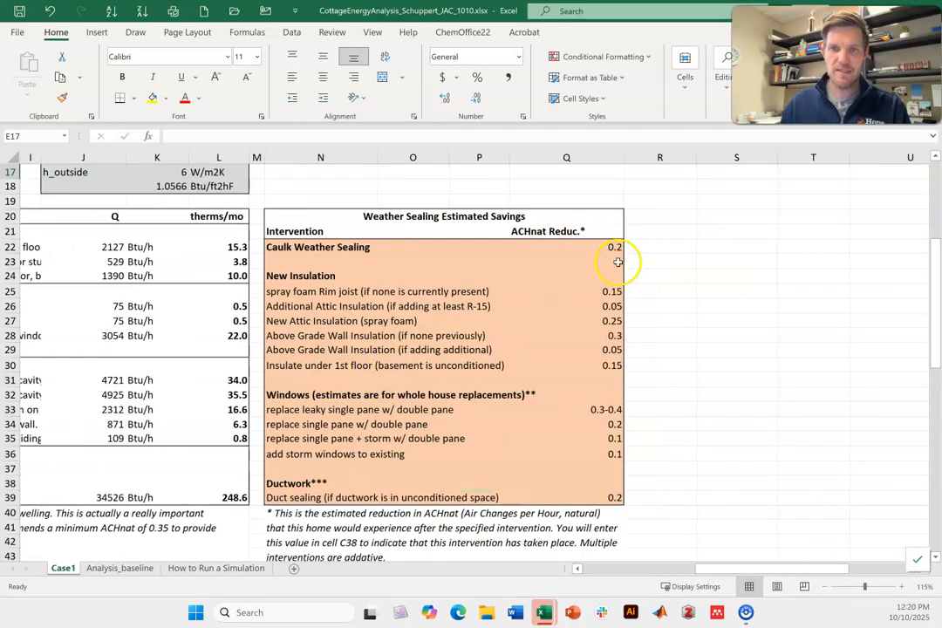
{"action": "left_click", "coordinate": [577, 569]}
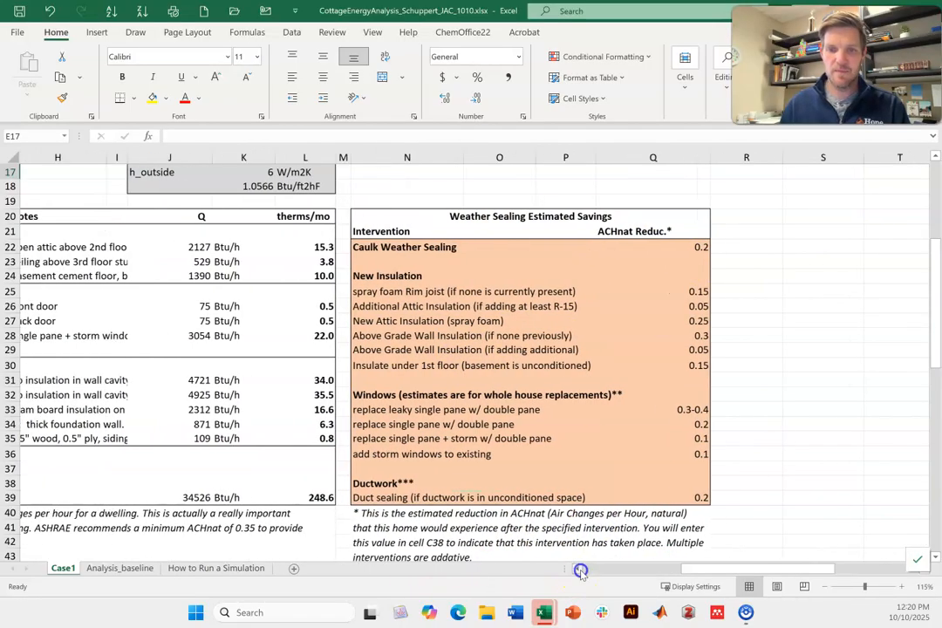
{"action": "left_click", "coordinate": [577, 568]}
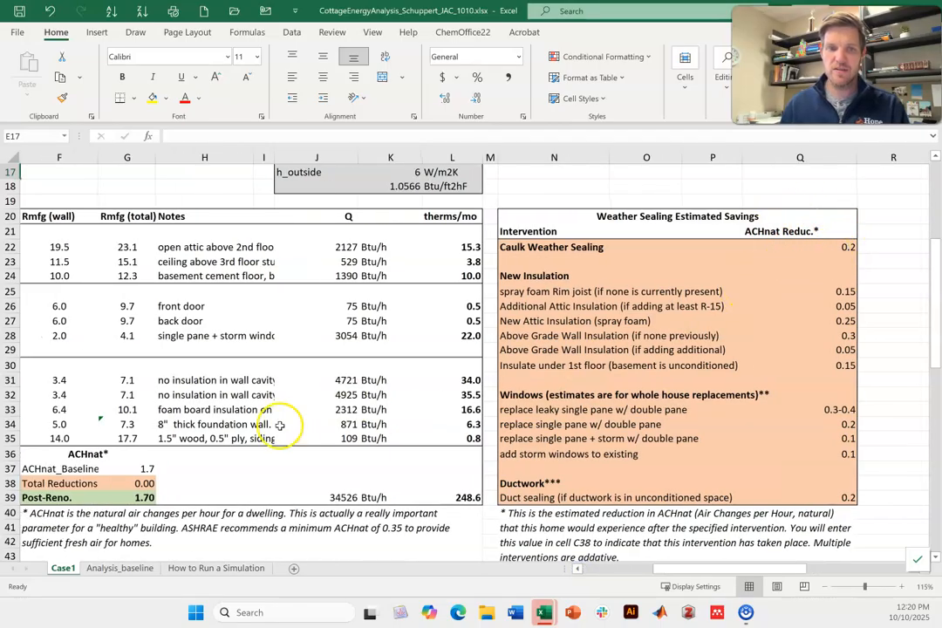
{"action": "left_click", "coordinate": [128, 485]}
{"action": "type", "text": "="}
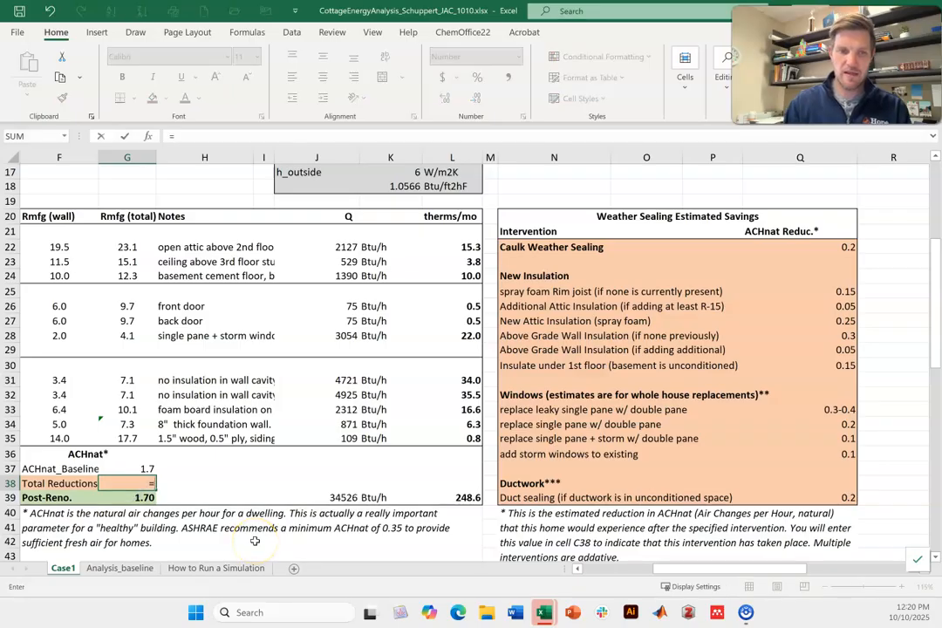
{"action": "left_click", "coordinate": [847, 247]}
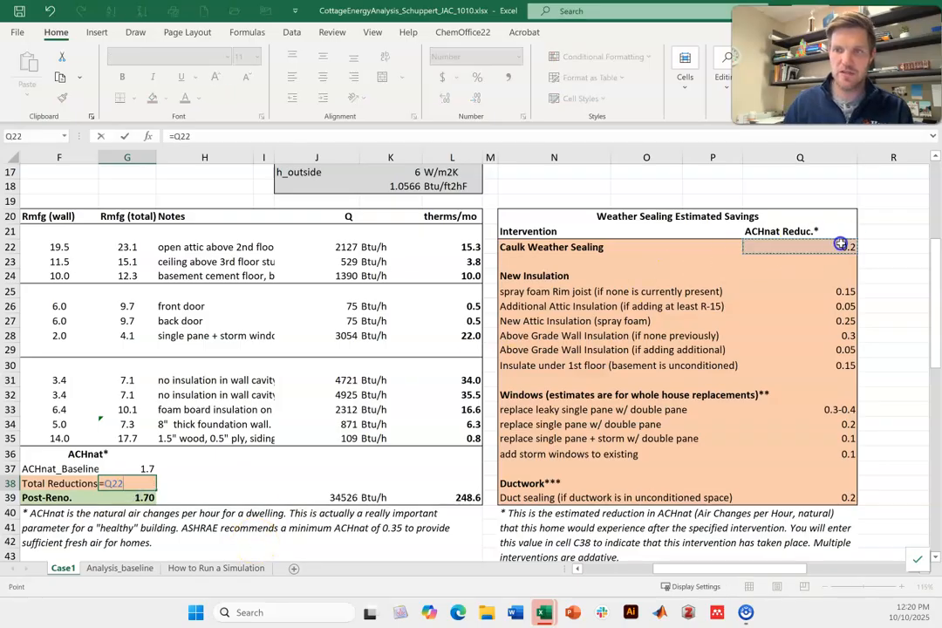
{"action": "key", "text": "Return"}
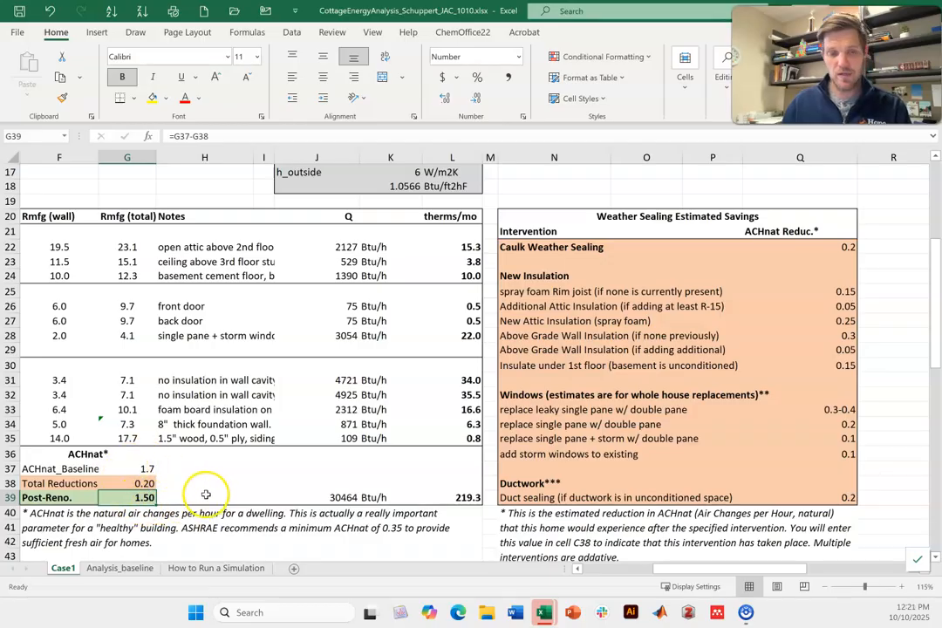
Check Case1's Q_total and % reduction from baseline, and examine the simulations logged in the DataRecording_CottageEnergyAnalysis.xlsx workbook.
{"action": "scroll", "coordinate": [183, 449], "scroll_direction": "left", "scroll_amount": 3}
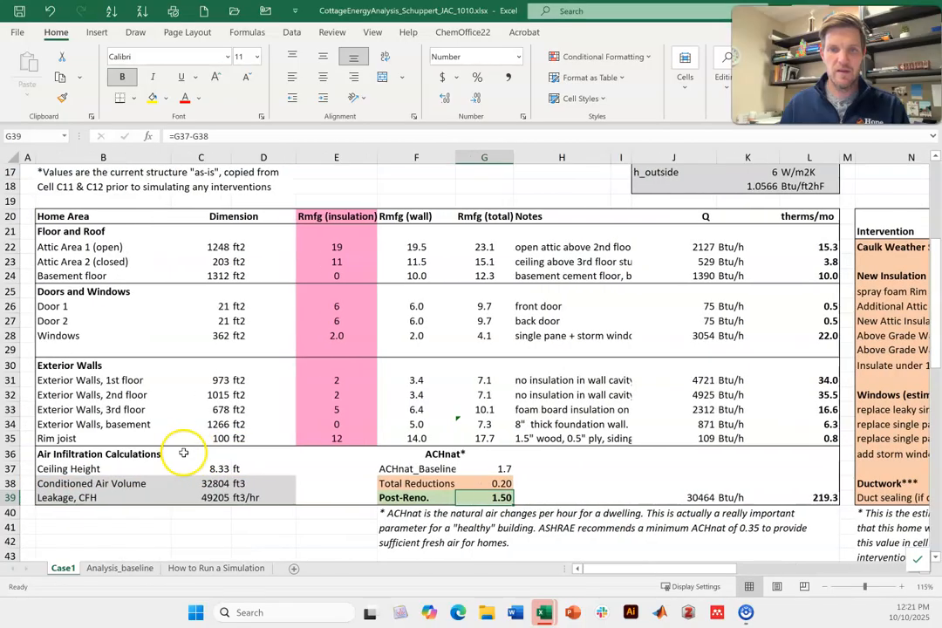
{"action": "scroll", "coordinate": [182, 447], "scroll_direction": "up", "scroll_amount": 2}
{"action": "scroll", "coordinate": [182, 447], "scroll_direction": "up", "scroll_amount": 3}
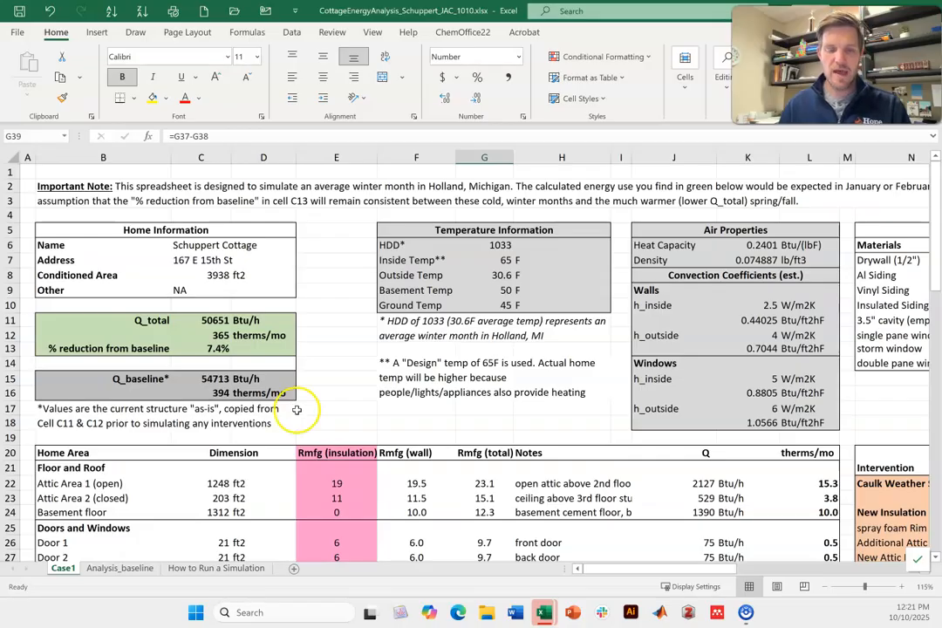
{"action": "mouse_move", "coordinate": [557, 602]}
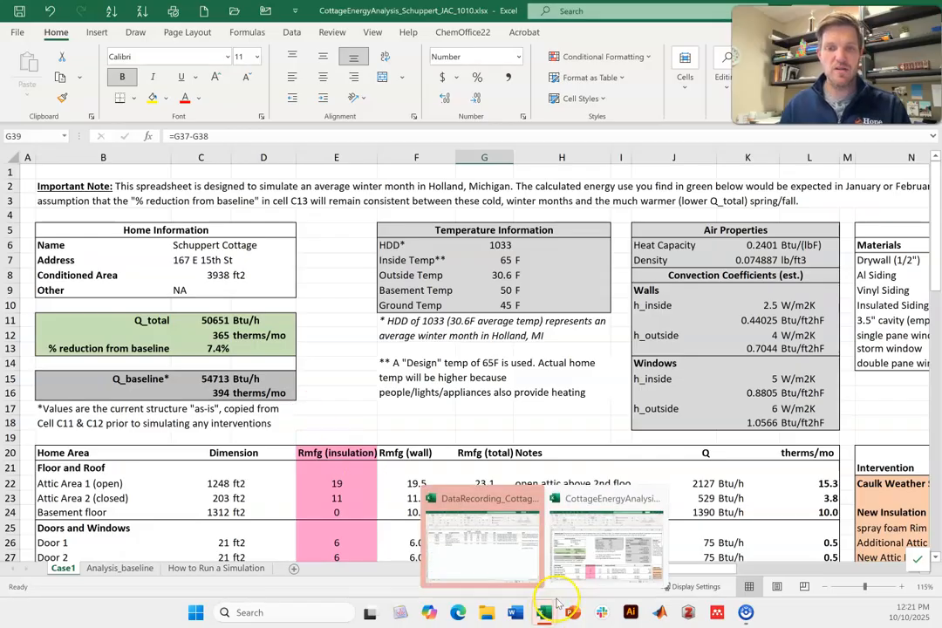
{"action": "left_click", "coordinate": [511, 559]}
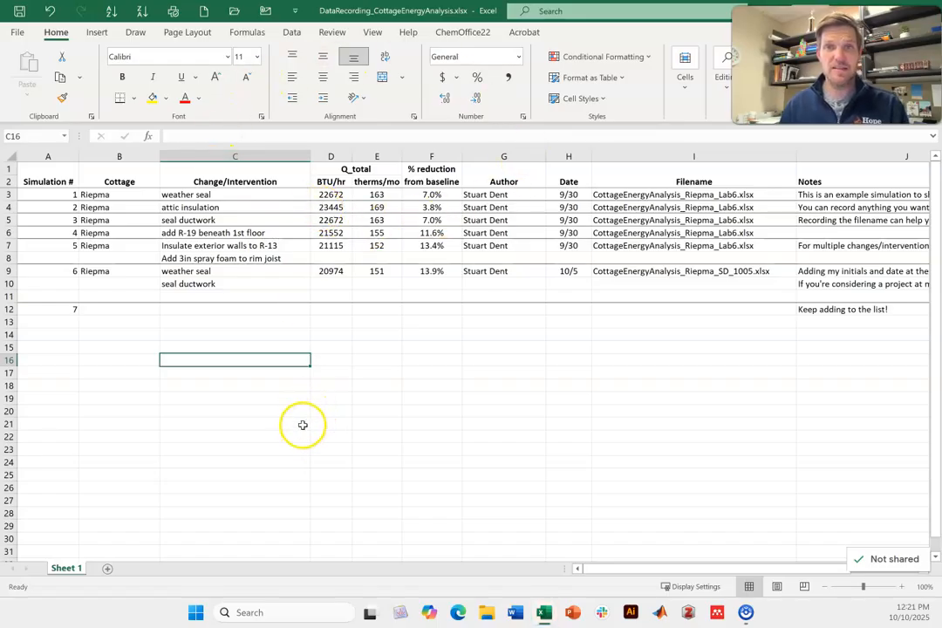
{"action": "left_click_drag", "start_coordinate": [54, 195], "coordinate": [254, 260]}
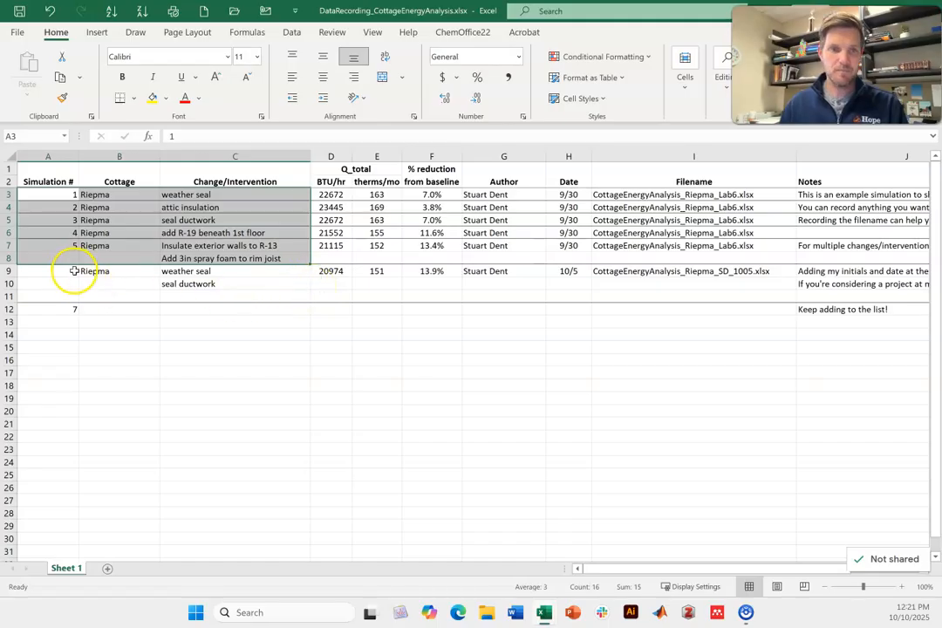
{"action": "left_click_drag", "start_coordinate": [75, 271], "coordinate": [199, 288]}
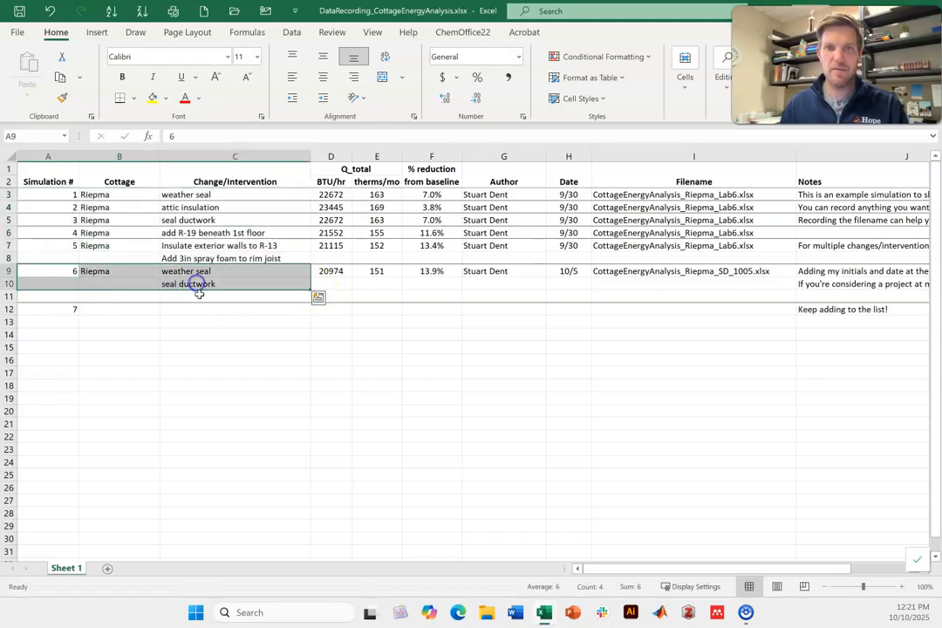
{"action": "left_click", "coordinate": [71, 271]}
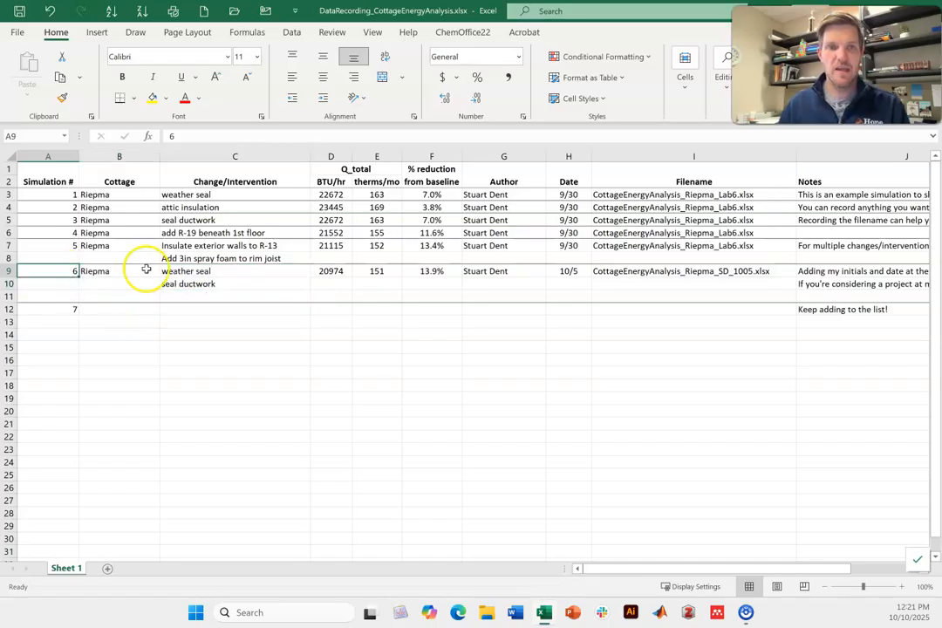
{"action": "left_click_drag", "start_coordinate": [91, 272], "coordinate": [195, 282]}
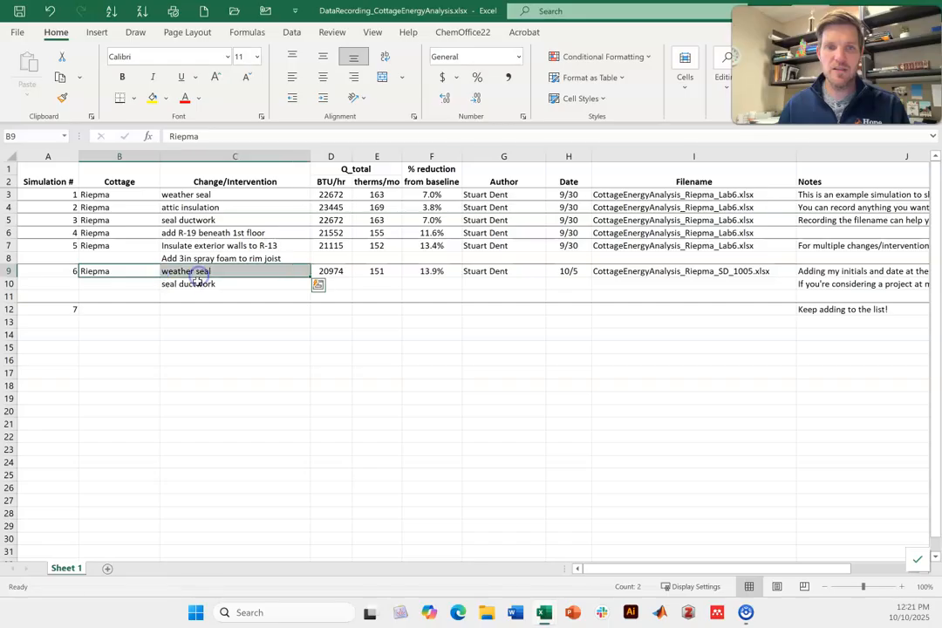
{"action": "left_click", "coordinate": [195, 280]}
{"action": "left_click_drag", "start_coordinate": [136, 275], "coordinate": [212, 282]}
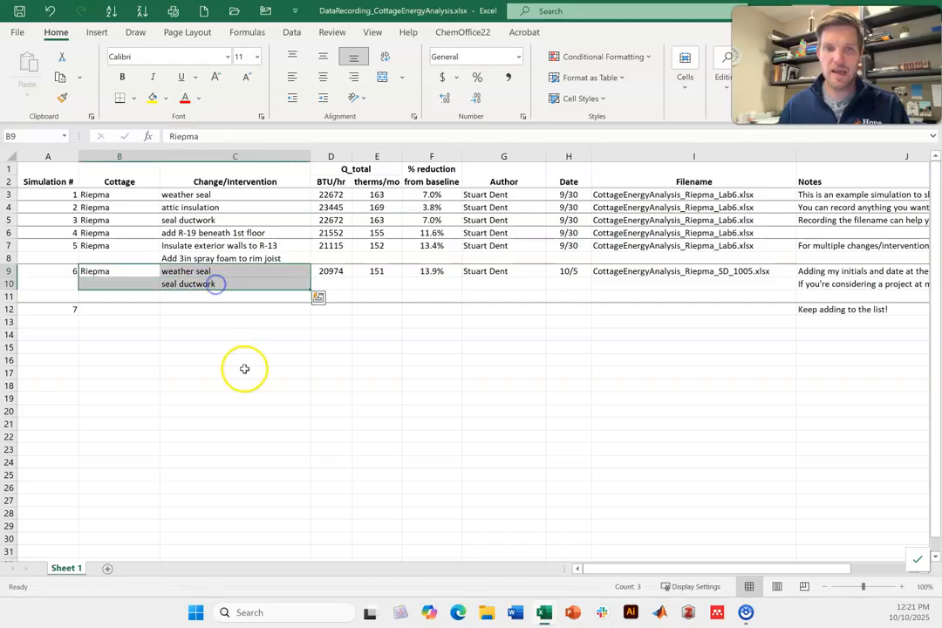
Enter Schuppert as the cottage in cell B11, in the row below the simulation 6 entries.
{"action": "left_click", "coordinate": [126, 299]}
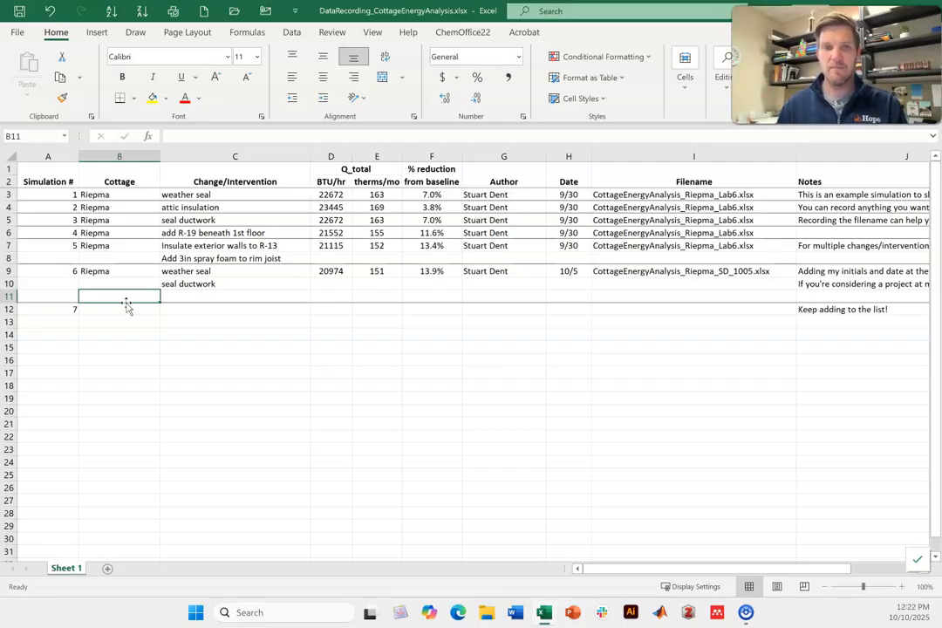
{"action": "type", "text": "Schuppert"}
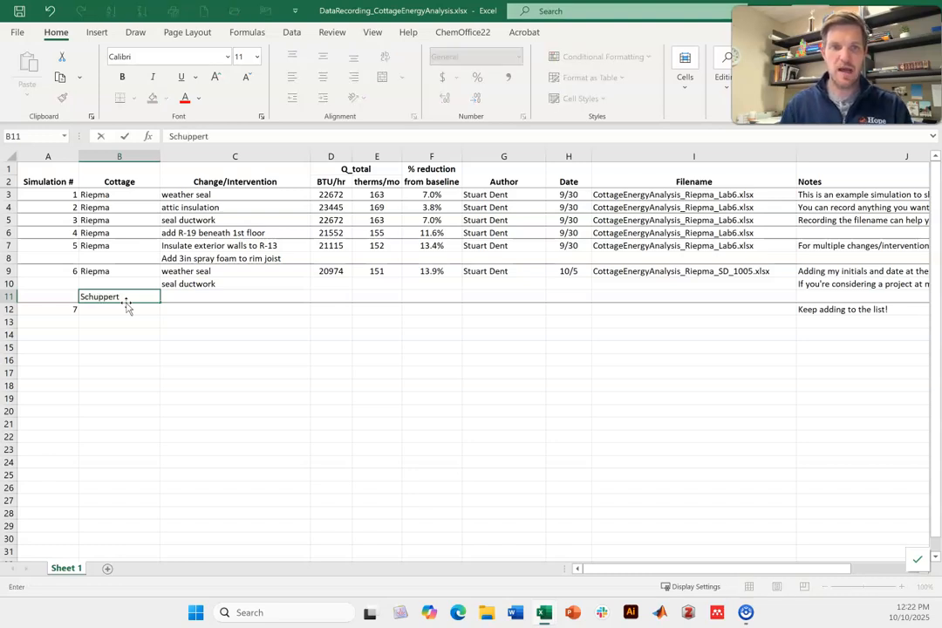
{"action": "key", "text": "Tab"}
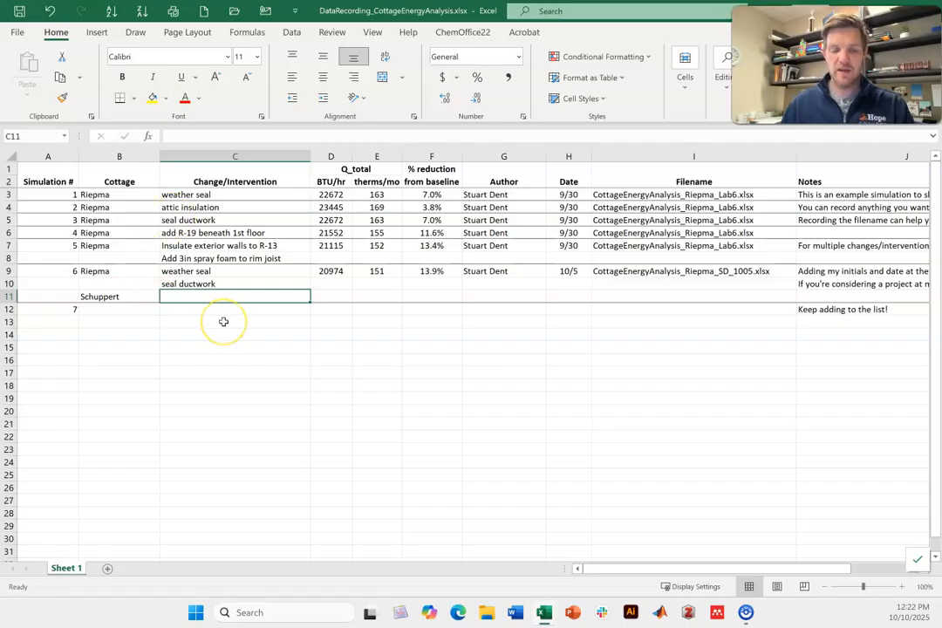
Record weather seal as the change/intervention for the Schuppert entry in cell C11.
{"action": "type", "text": "weather seal"}
{"action": "key", "text": "Tab"}
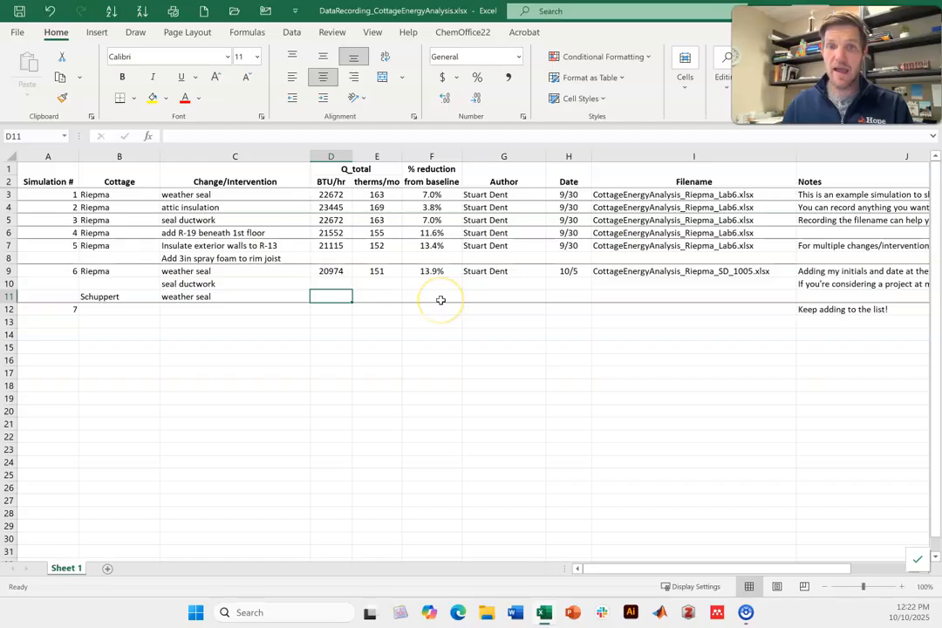
Copy the Q_total and % reduction from baseline results in C11:C13 of Case1 in the Schuppert analysis workbook.
{"action": "mouse_move", "coordinate": [542, 611]}
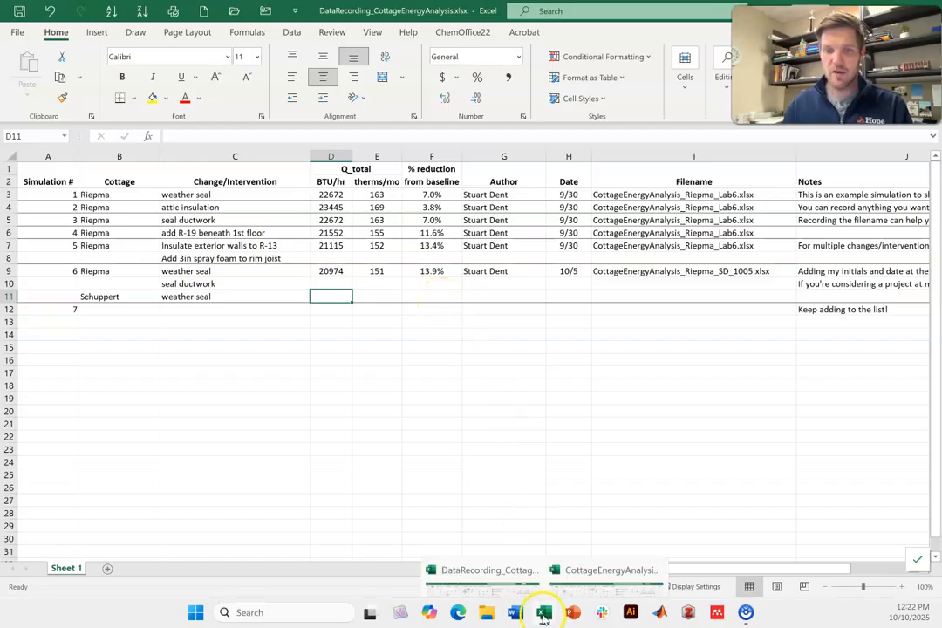
{"action": "left_click", "coordinate": [581, 571]}
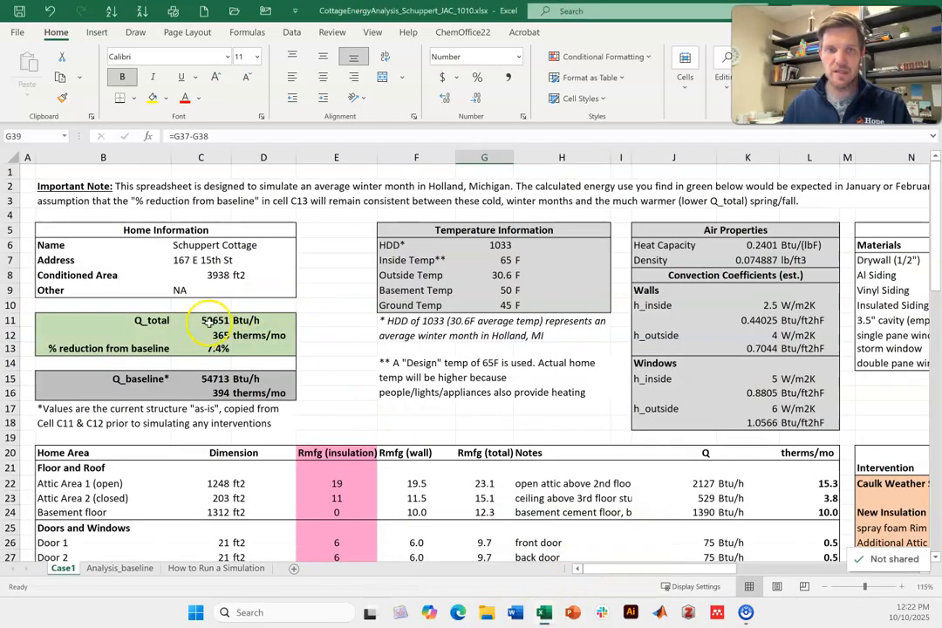
{"action": "left_click_drag", "start_coordinate": [213, 320], "coordinate": [214, 347]}
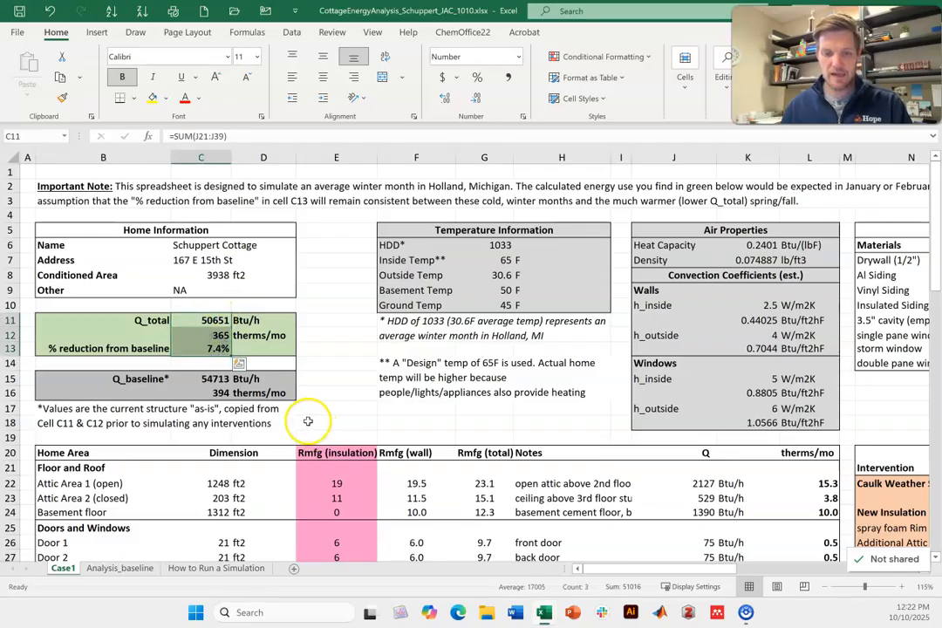
{"action": "key", "text": "ctrl+c"}
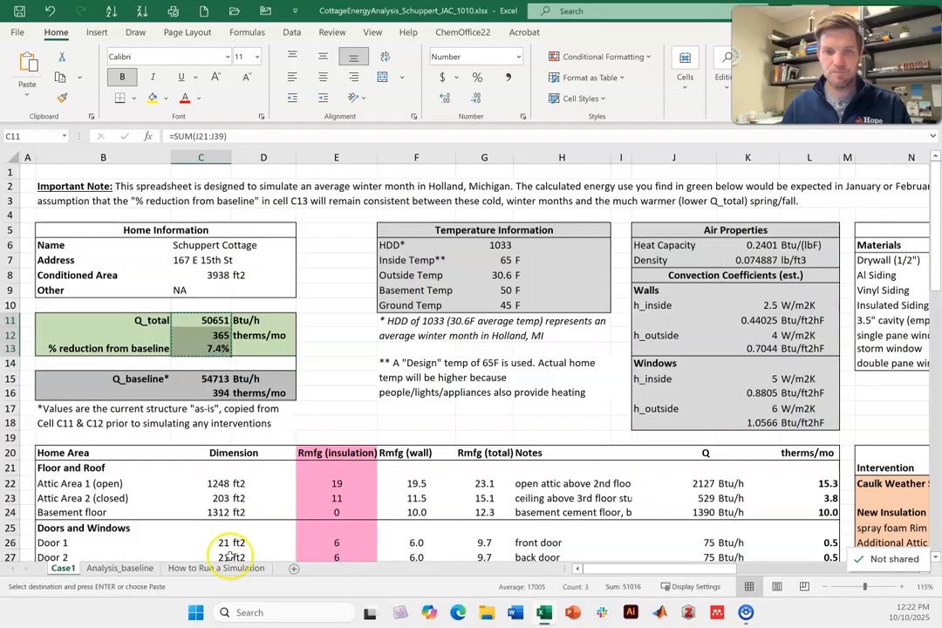
Paste the copied results as values only into D15:D17 of the DataRecording_CottageEnergyAnalysis.xlsx workbook.
{"action": "mouse_move", "coordinate": [544, 613]}
{"action": "left_click", "coordinate": [504, 579]}
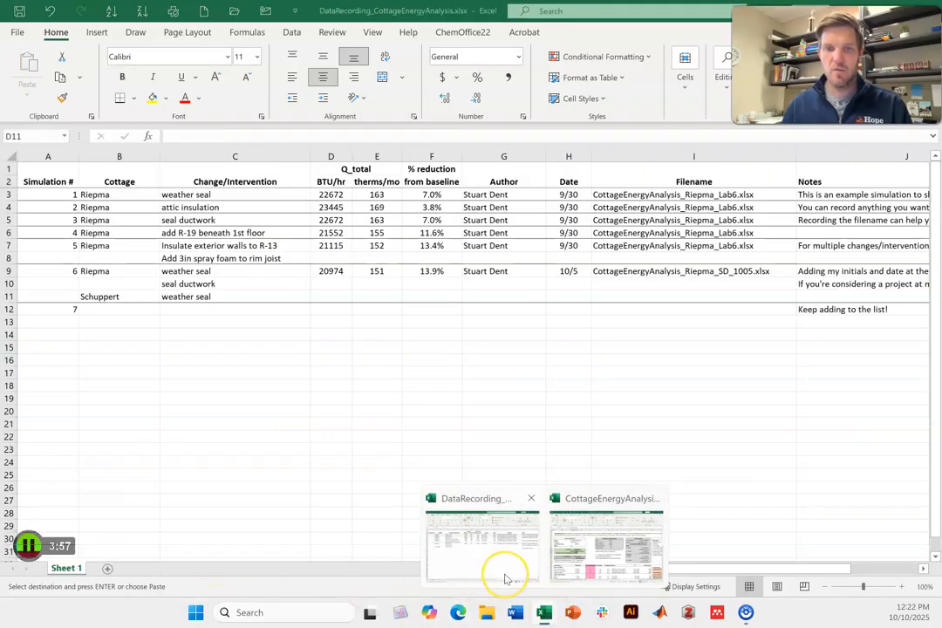
{"action": "left_click", "coordinate": [337, 324]}
{"action": "left_click", "coordinate": [333, 340]}
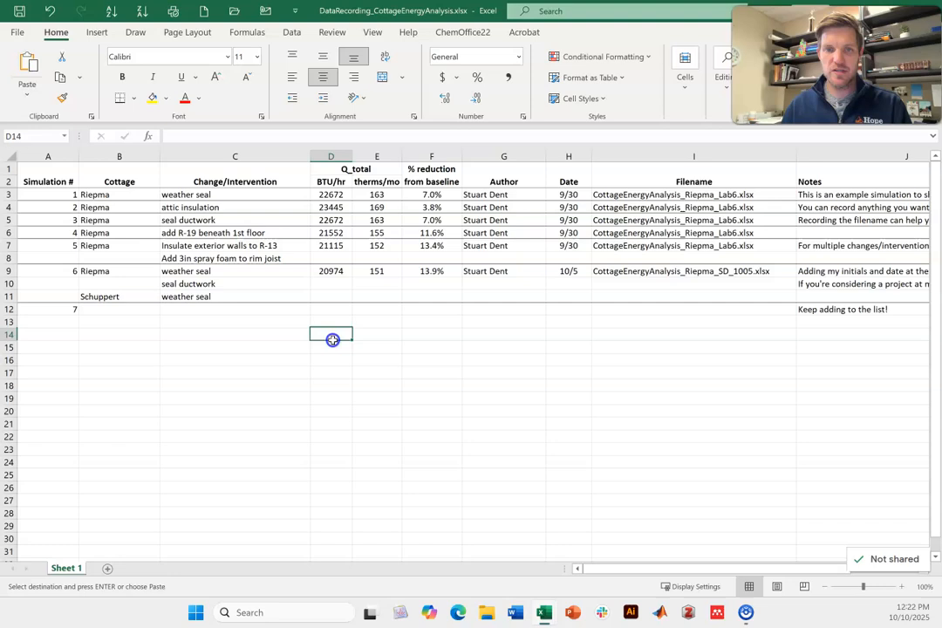
{"action": "left_click", "coordinate": [336, 296]}
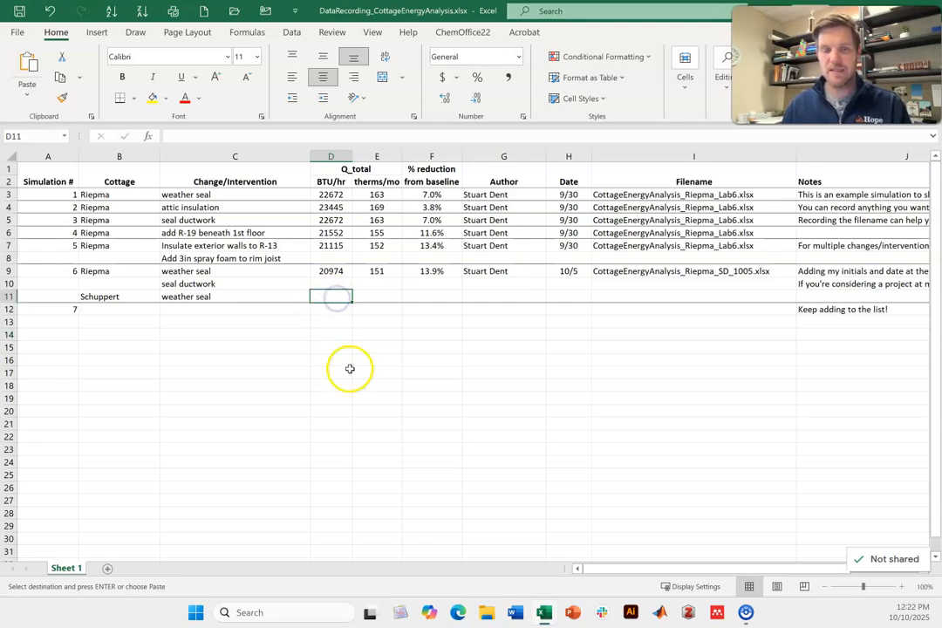
{"action": "left_click", "coordinate": [328, 297]}
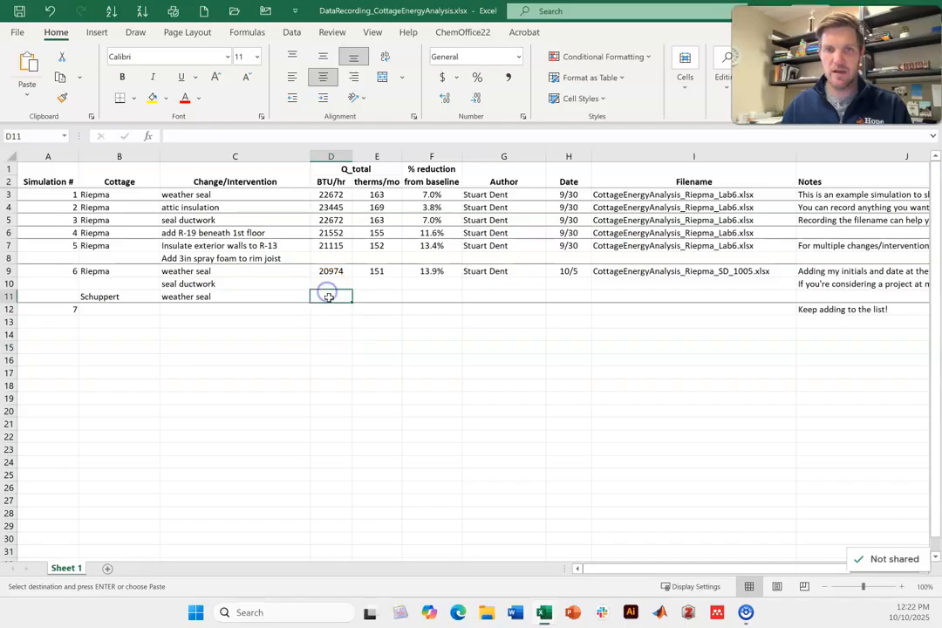
{"action": "left_click", "coordinate": [338, 351]}
{"action": "right_click", "coordinate": [341, 350]}
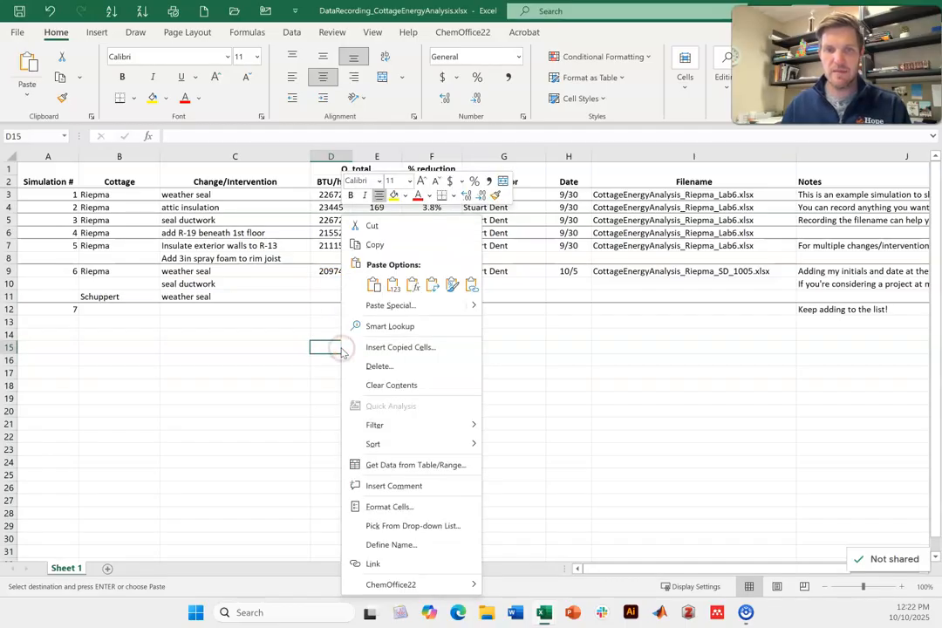
{"action": "left_click", "coordinate": [392, 286]}
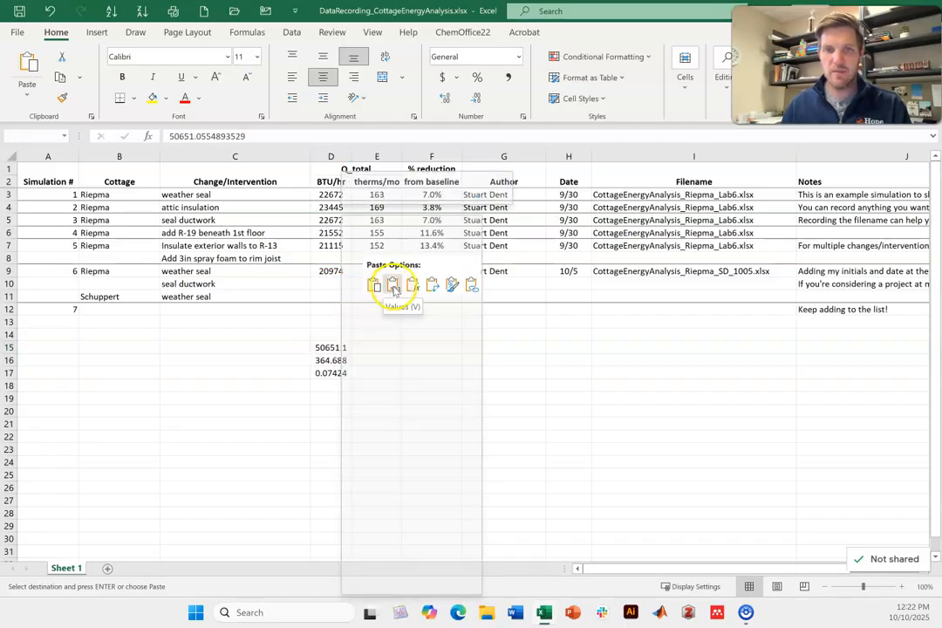
Fill in the Schuppert row with 50561 BTU/hr in D11, 364.7 therms/mo in E11 and a 7.42% reduction in F11.
{"action": "left_click", "coordinate": [337, 297]}
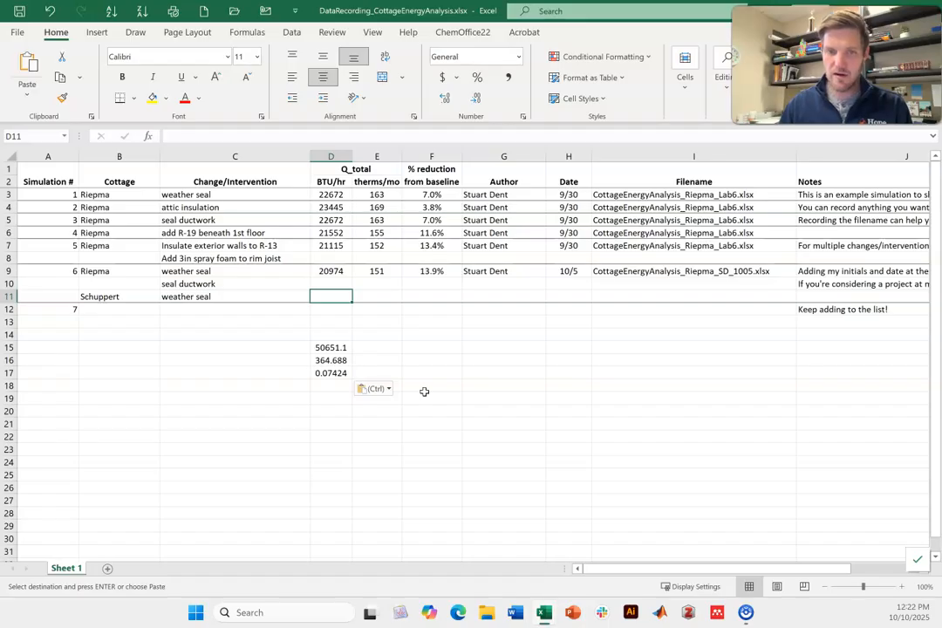
{"action": "type", "text": "50"}
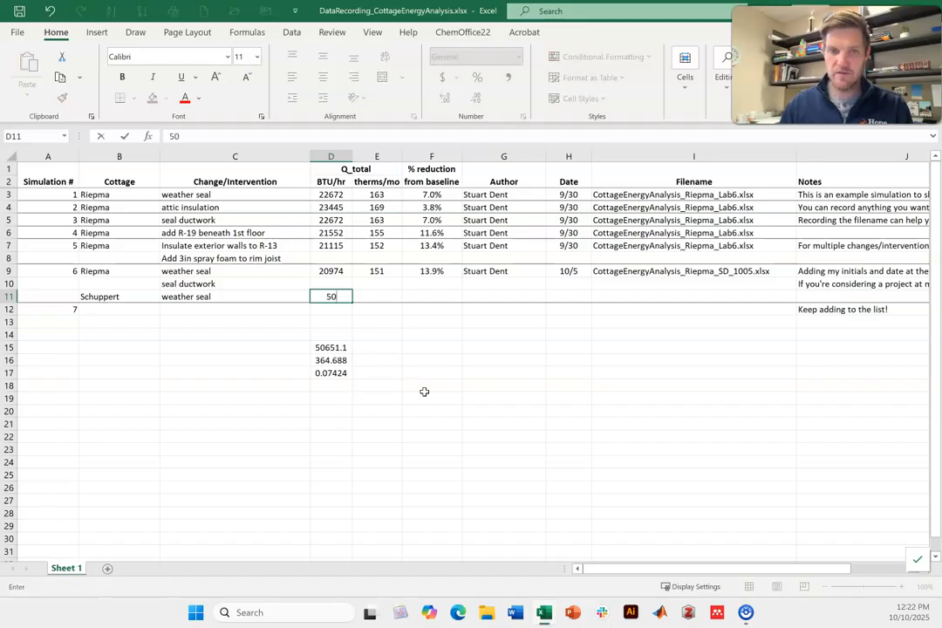
{"action": "type", "text": "561"}
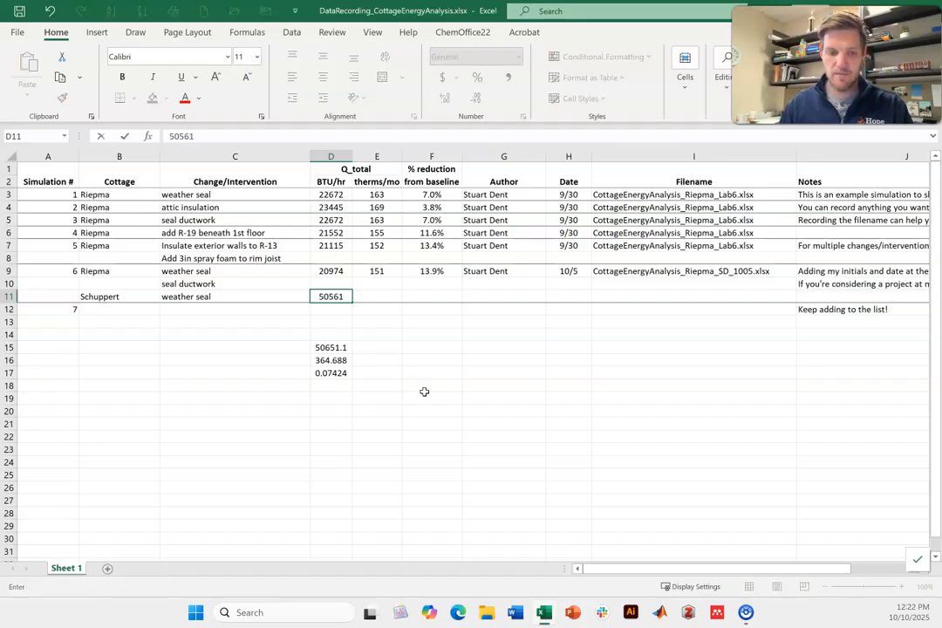
{"action": "key", "text": "Tab"}
{"action": "type", "text": "36"}
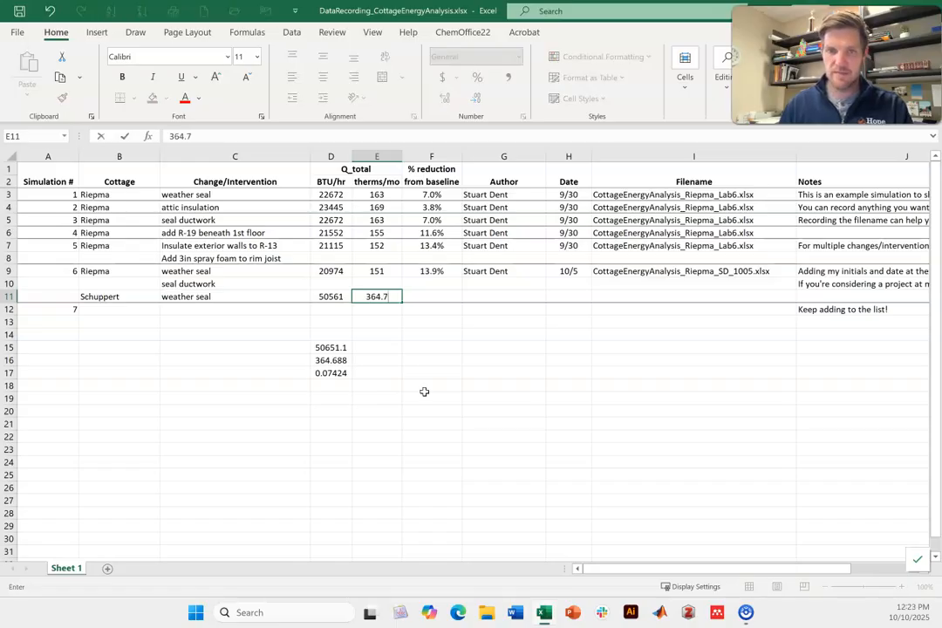
{"action": "key", "text": "Tab"}
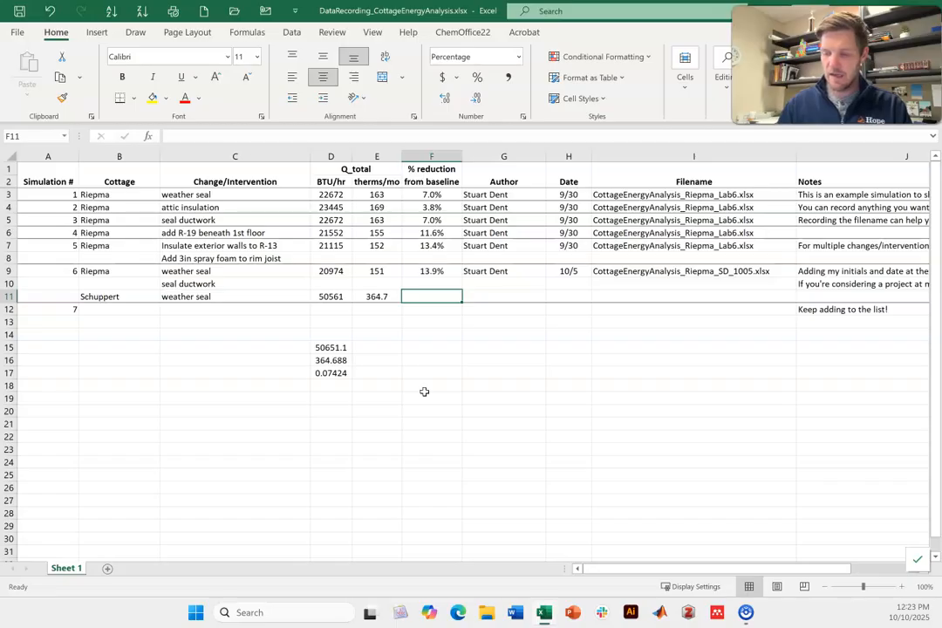
{"action": "type", "text": "7.42"}
{"action": "key", "text": "Return"}
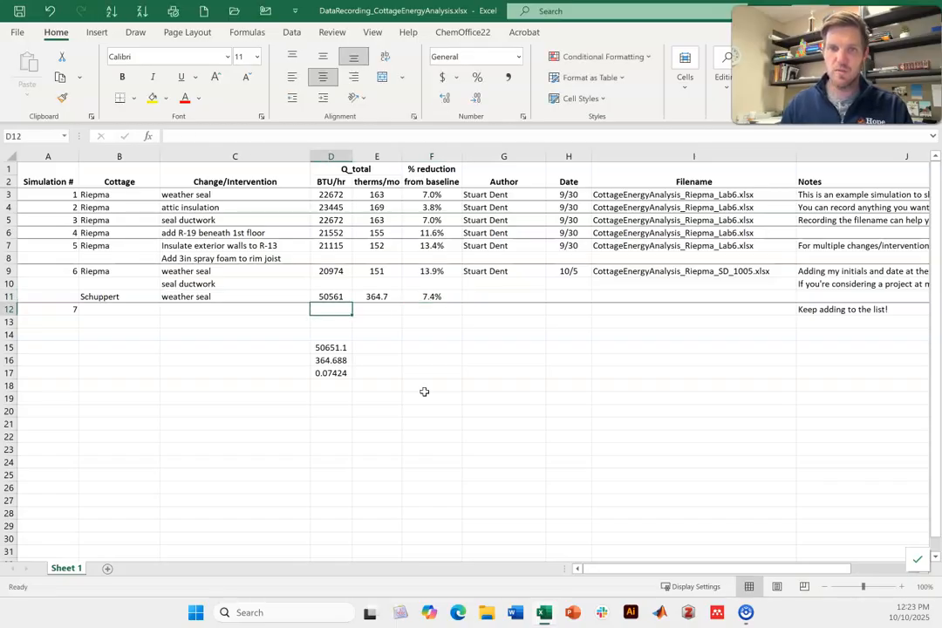
Clear the temporary pasted result values from cells D15:D17.
{"action": "left_click", "coordinate": [335, 373]}
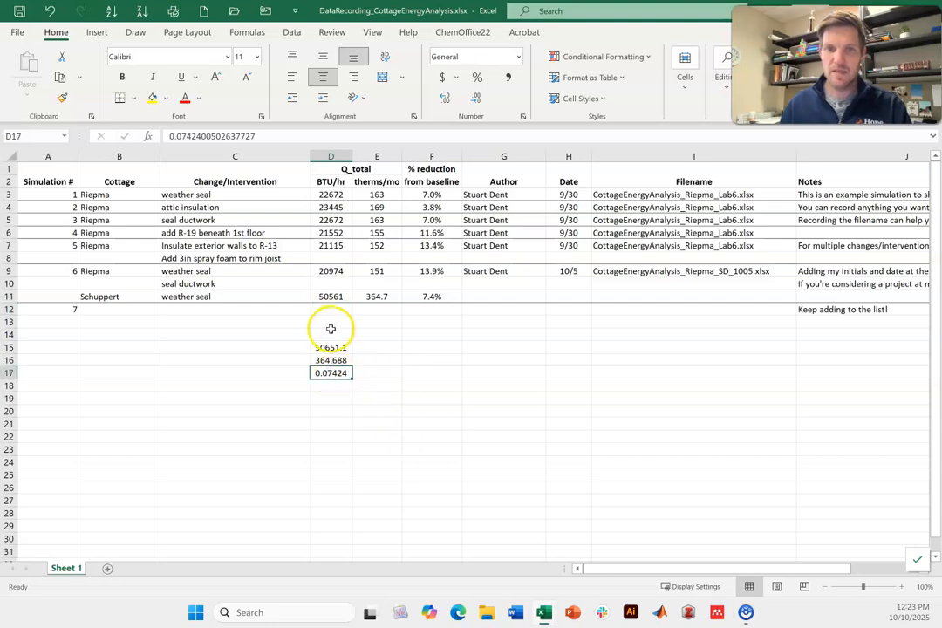
{"action": "left_click_drag", "start_coordinate": [327, 347], "coordinate": [338, 375]}
{"action": "key", "text": "Delete"}
Enter the author's full name in G11 and the date 10/10 in H11 for the Schuppert entry.
{"action": "left_click", "coordinate": [521, 287]}
{"action": "left_click", "coordinate": [532, 294]}
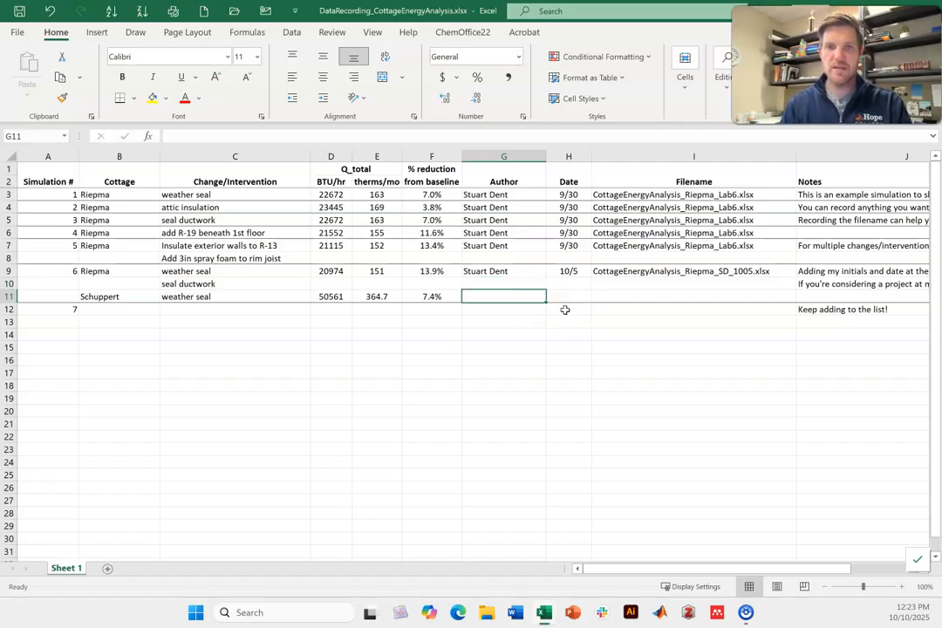
{"action": "type", "text": "Jeff Christian"}
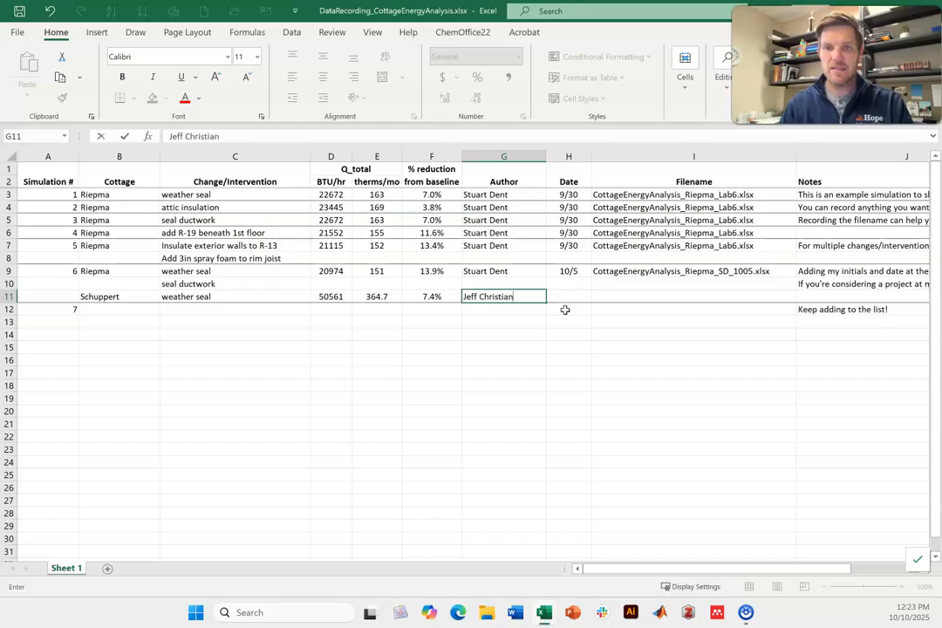
{"action": "type", "text": "s"}
{"action": "key", "text": "Tab"}
{"action": "type", "text": "10/10"}
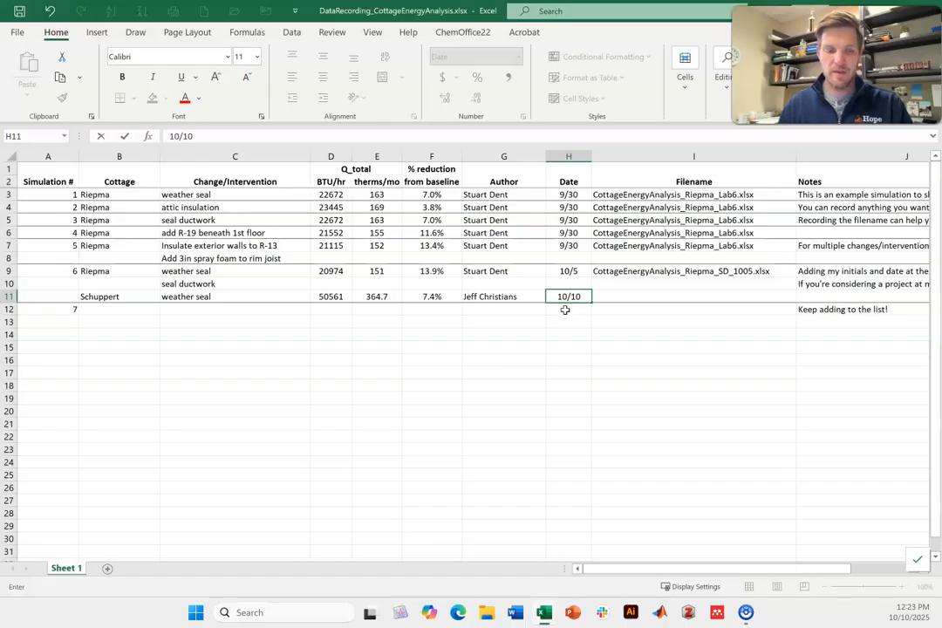
{"action": "key", "text": "Tab"}
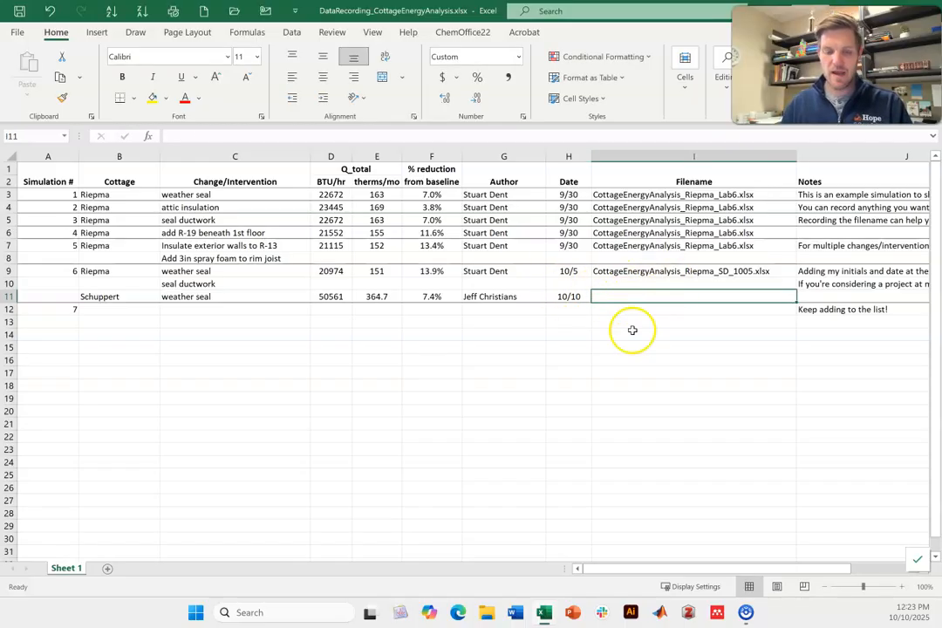
Copy the Schuppert analysis workbook's full file name from its Save As dialog, and return to the sheet without saving a new copy.
{"action": "mouse_move", "coordinate": [545, 615]}
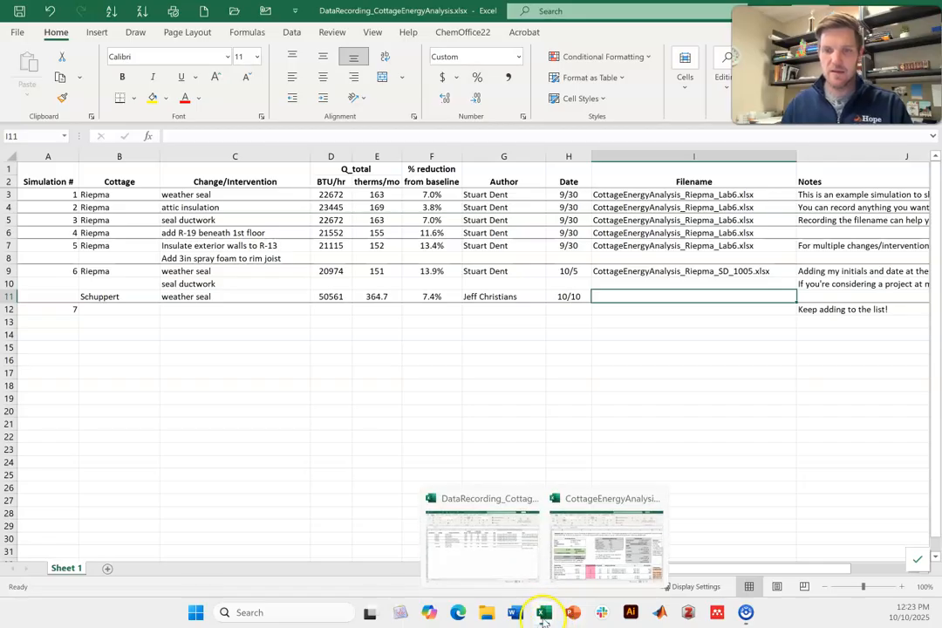
{"action": "left_click", "coordinate": [584, 569]}
{"action": "left_click_drag", "start_coordinate": [201, 321], "coordinate": [201, 348]}
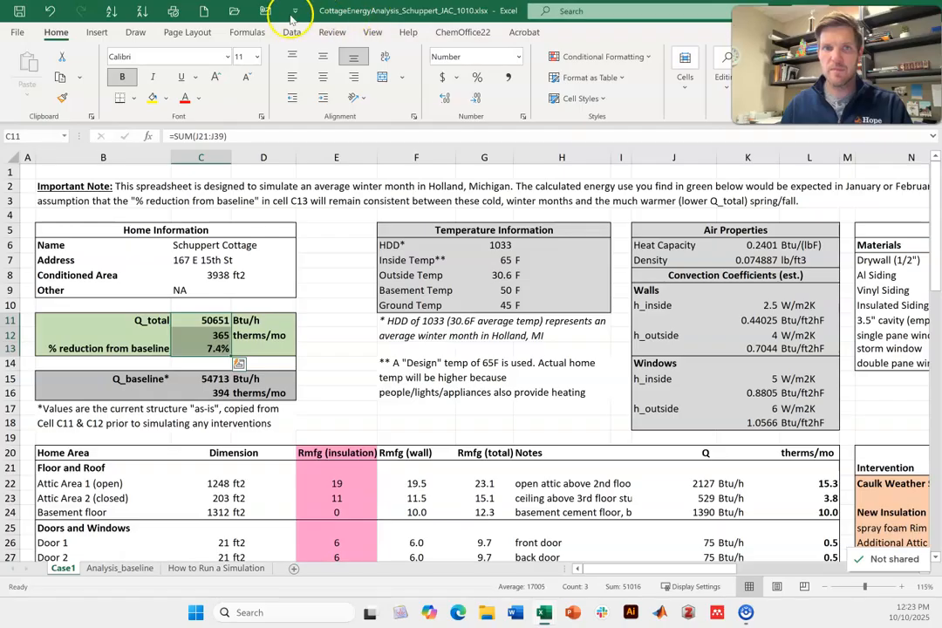
{"action": "left_click", "coordinate": [18, 32]}
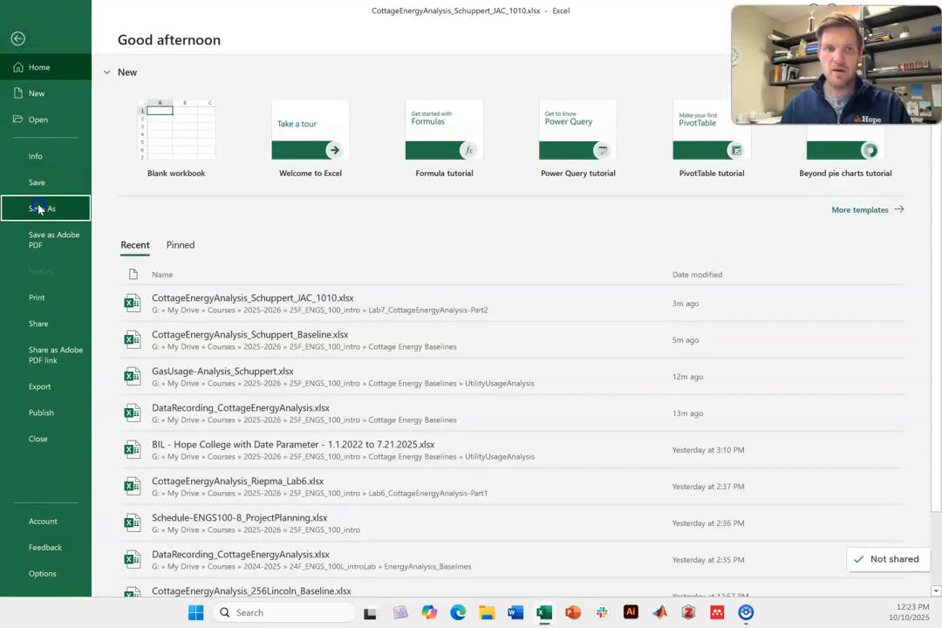
{"action": "left_click", "coordinate": [40, 208]}
{"action": "left_click", "coordinate": [374, 141]}
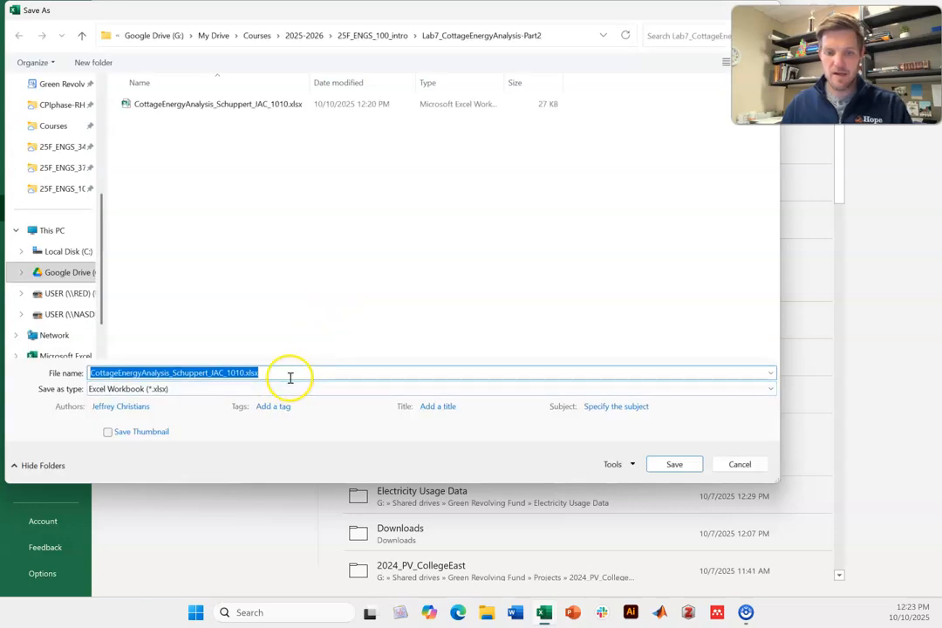
{"action": "left_click", "coordinate": [741, 465]}
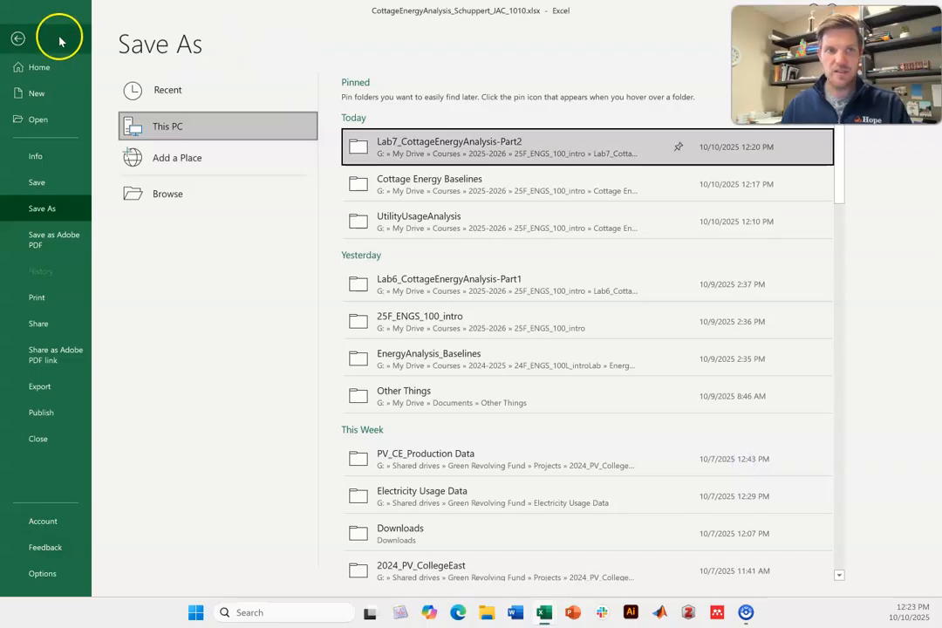
{"action": "left_click", "coordinate": [19, 39]}
{"action": "mouse_move", "coordinate": [549, 602]}
{"action": "left_click", "coordinate": [484, 539]}
{"action": "left_click", "coordinate": [654, 298]}
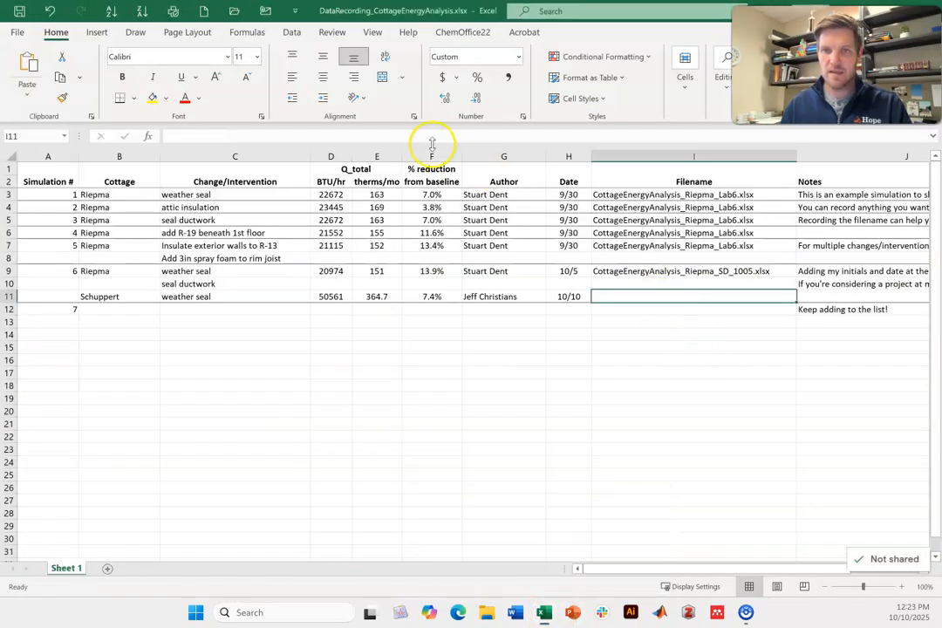
{"action": "type", "text": "CottageEnergyAnalysis_Schuppert_JAC_1010.xlsx"}
{"action": "left_click", "coordinate": [660, 343]}
Add the note "saved in Lab 7 folder" to the Schuppert entry in cell J11.
{"action": "left_click", "coordinate": [805, 295]}
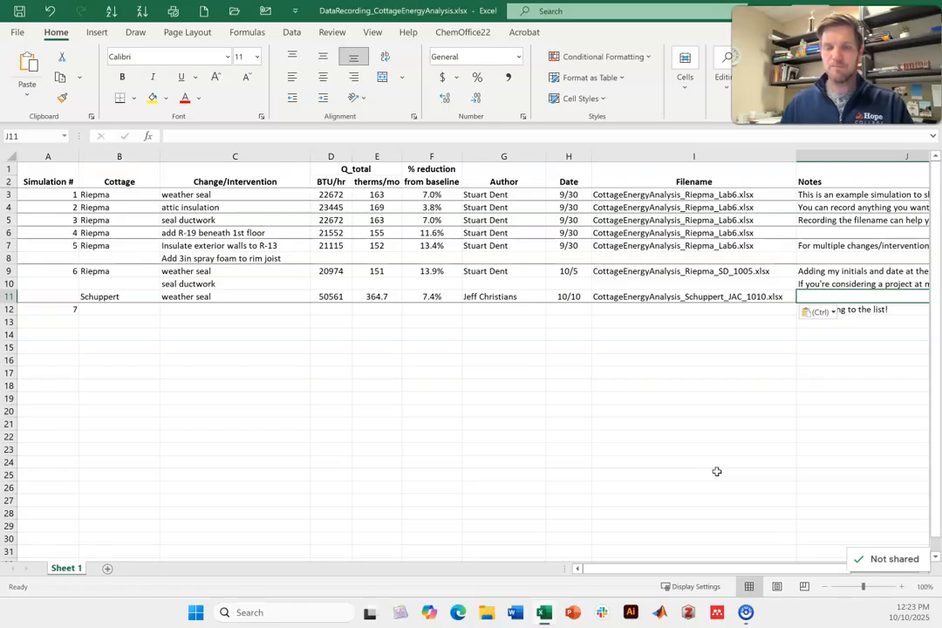
{"action": "key", "text": "BackSpace"}
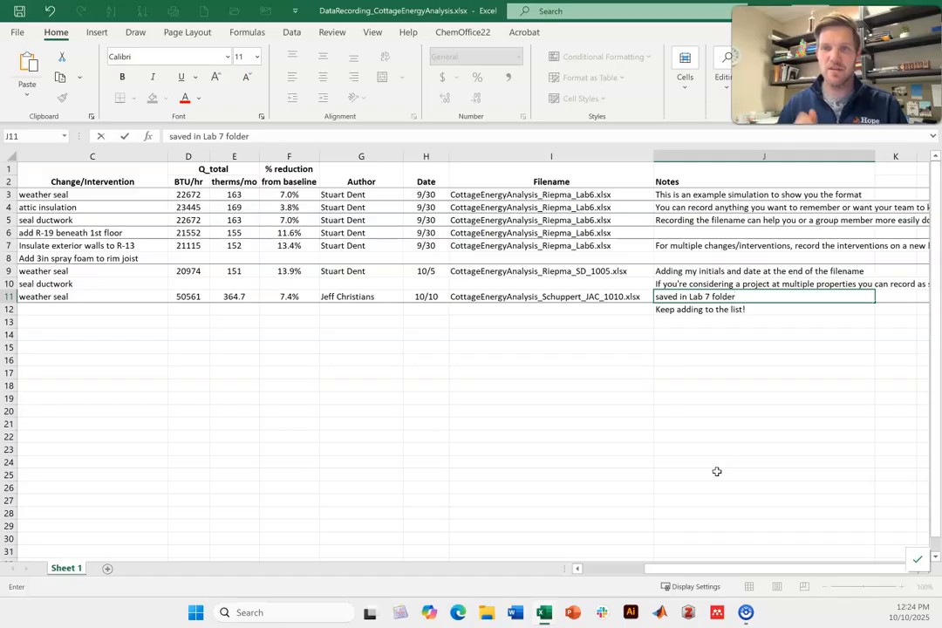
{"action": "left_click", "coordinate": [626, 334]}
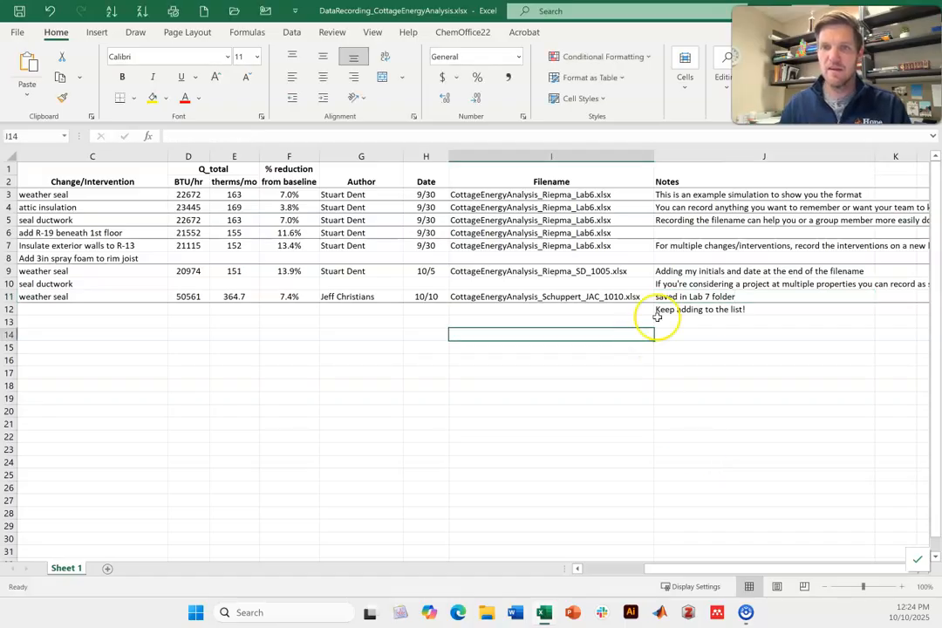
Apply outside borders around rows 12 and 13 of the simulation 7 entry, from column A through the Notes column.
{"action": "scroll", "coordinate": [739, 299], "scroll_direction": "left", "scroll_amount": 3}
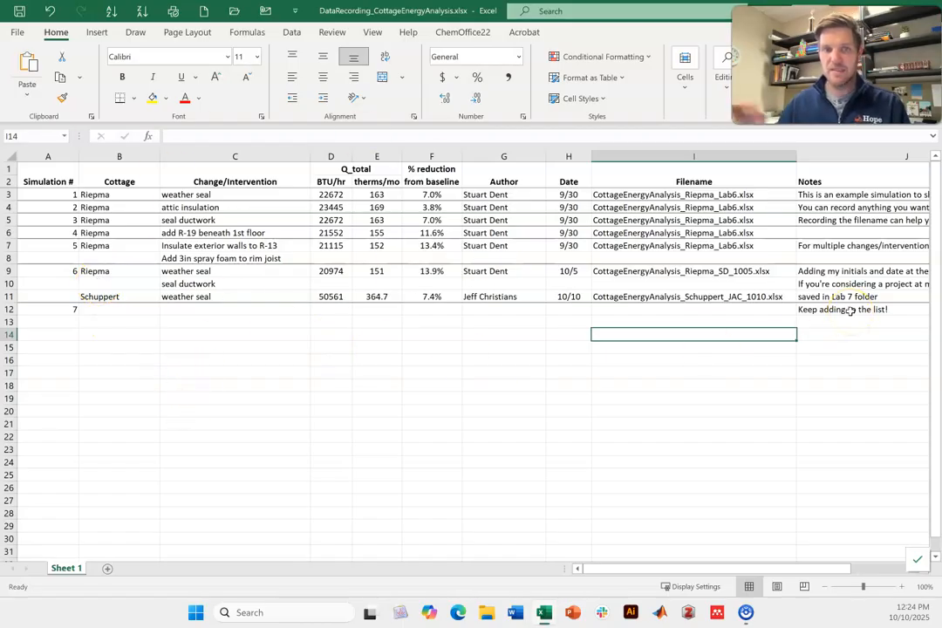
{"action": "left_click_drag", "start_coordinate": [69, 309], "coordinate": [831, 324]}
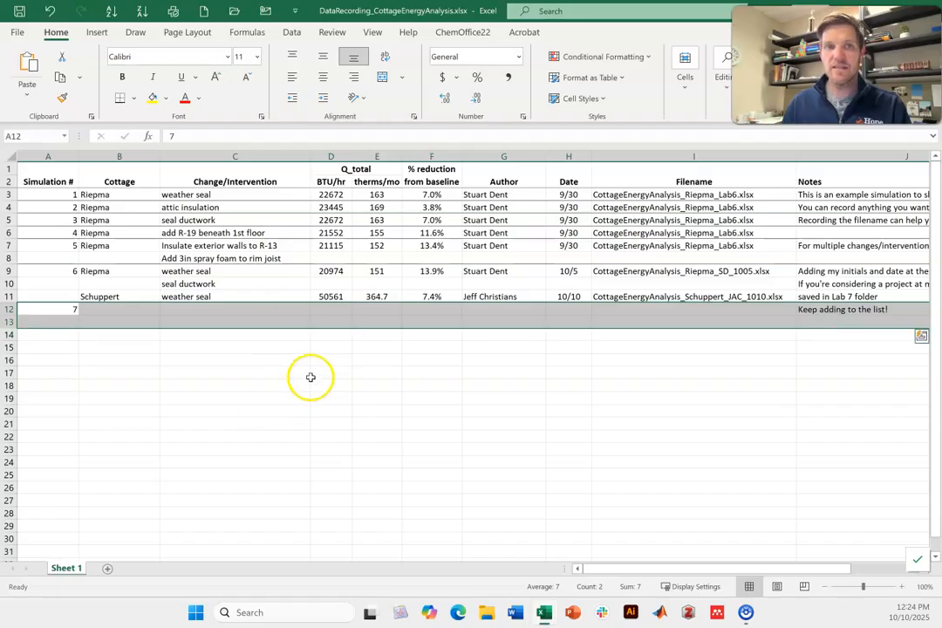
{"action": "left_click", "coordinate": [132, 101]}
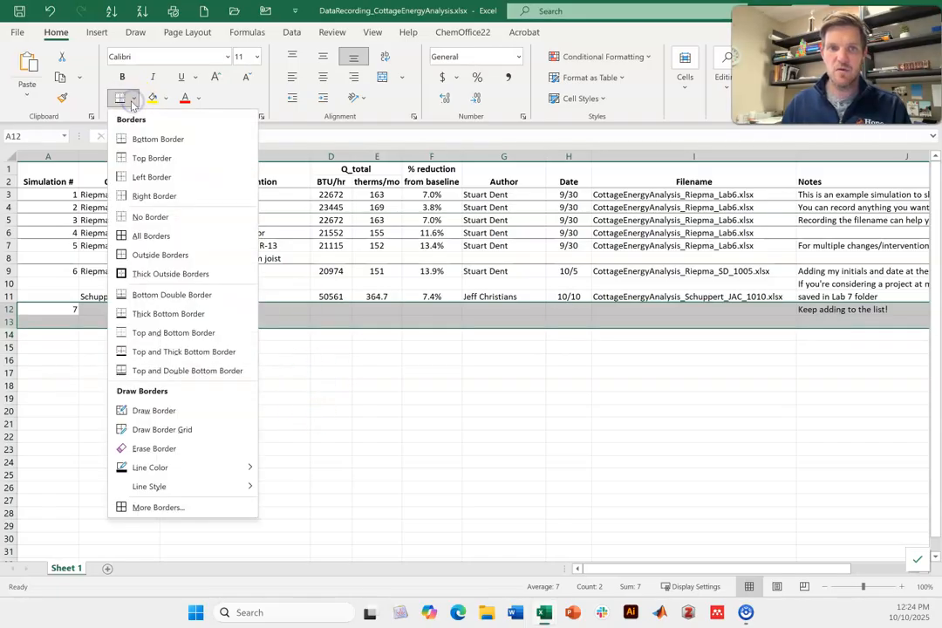
{"action": "left_click", "coordinate": [138, 255]}
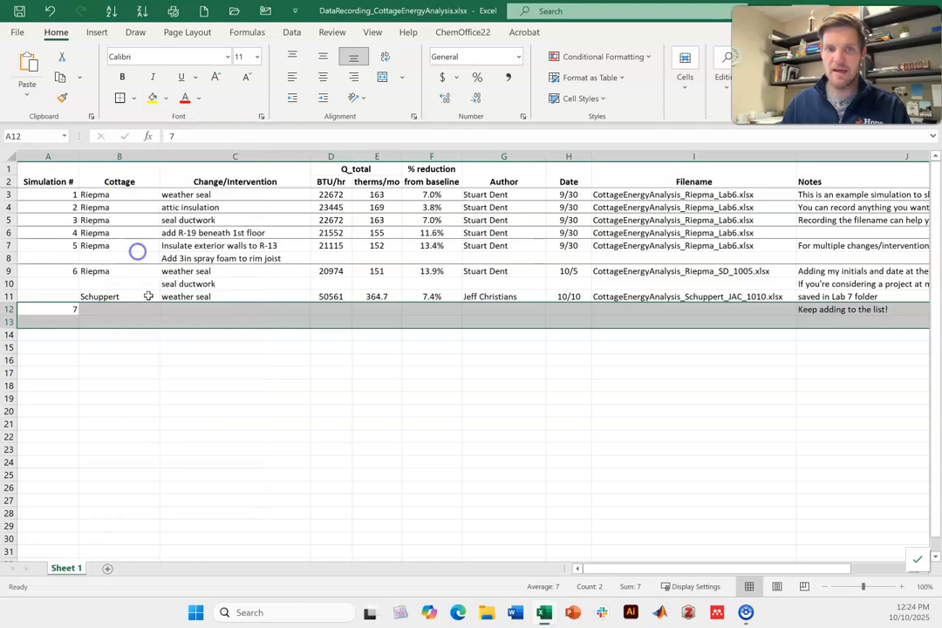
{"action": "left_click", "coordinate": [203, 430]}
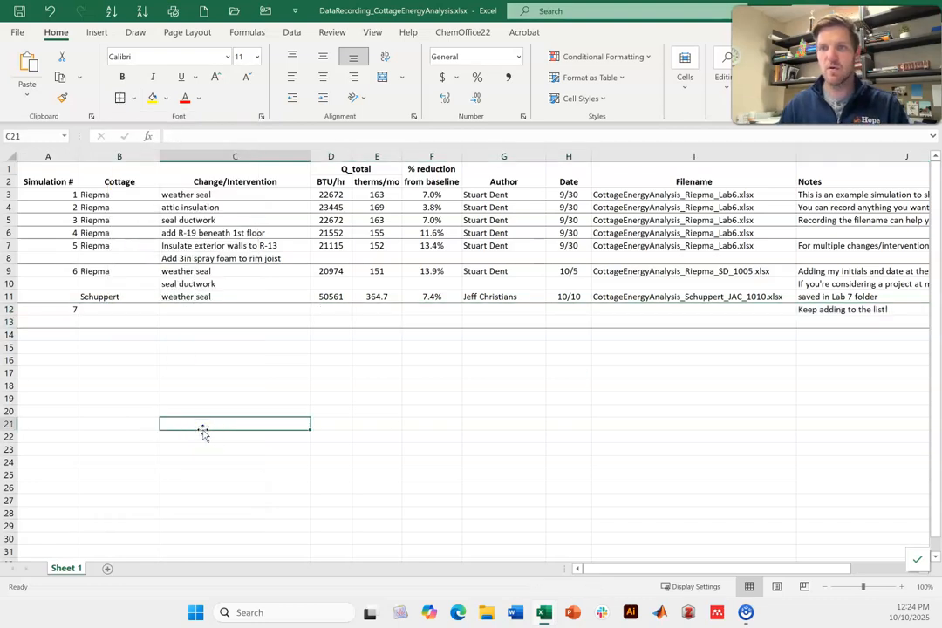